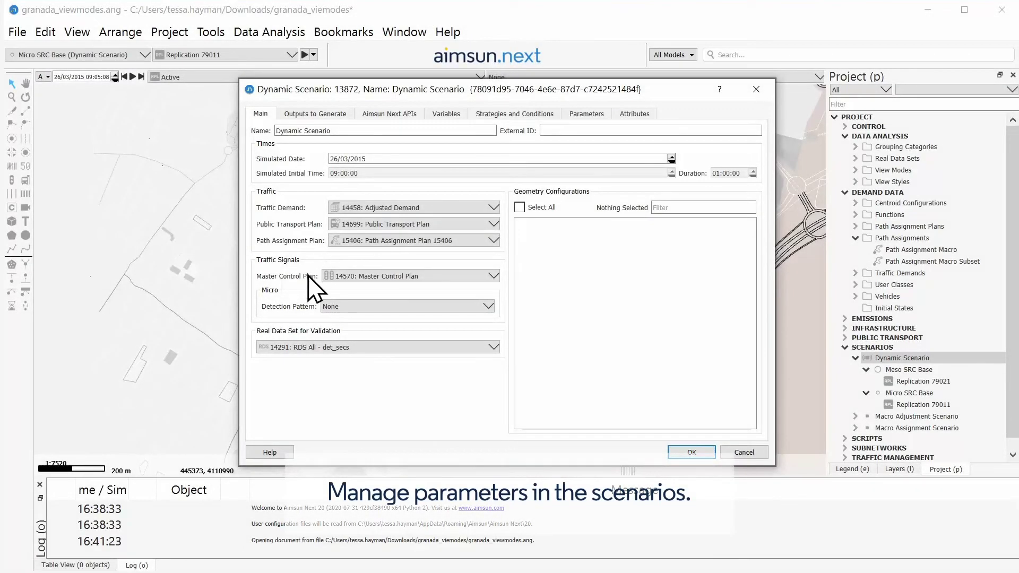
Keep the Dynamic Scenario's outputs stored automatically using SQLite and view which objects gather statistics
{"action": "left_click", "coordinate": [303, 114]}
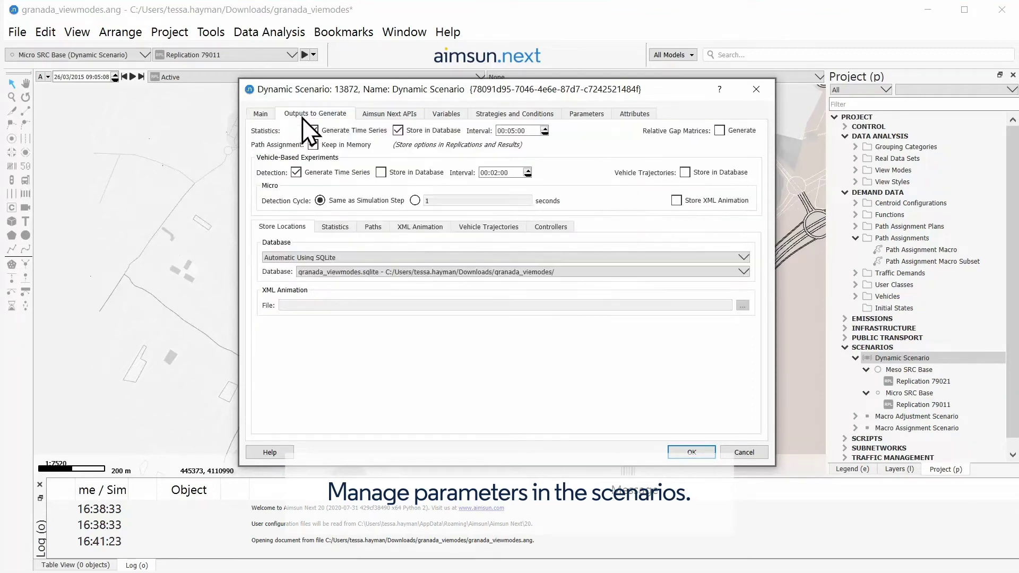
{"action": "left_click", "coordinate": [297, 257]}
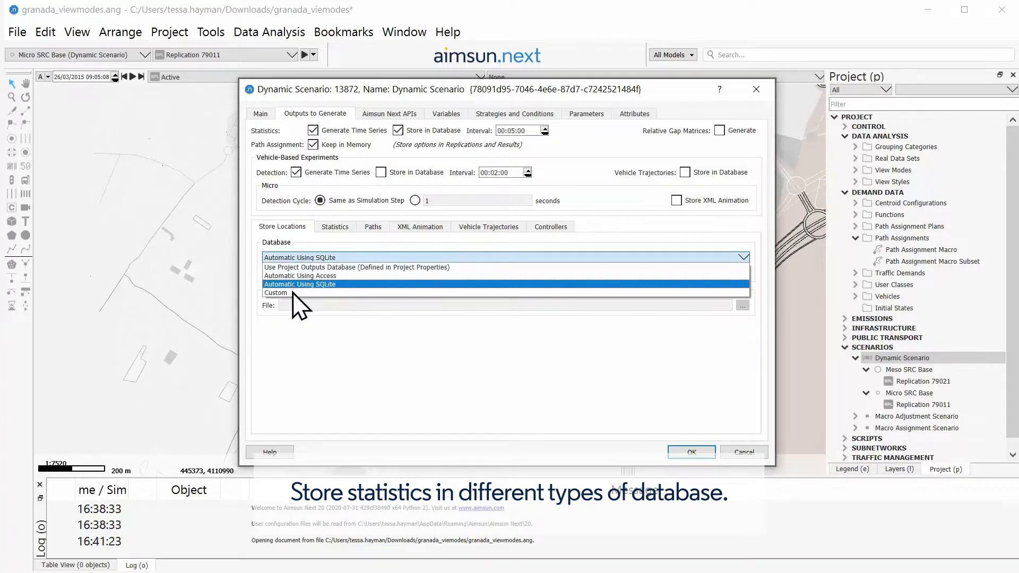
{"action": "left_click", "coordinate": [307, 347]}
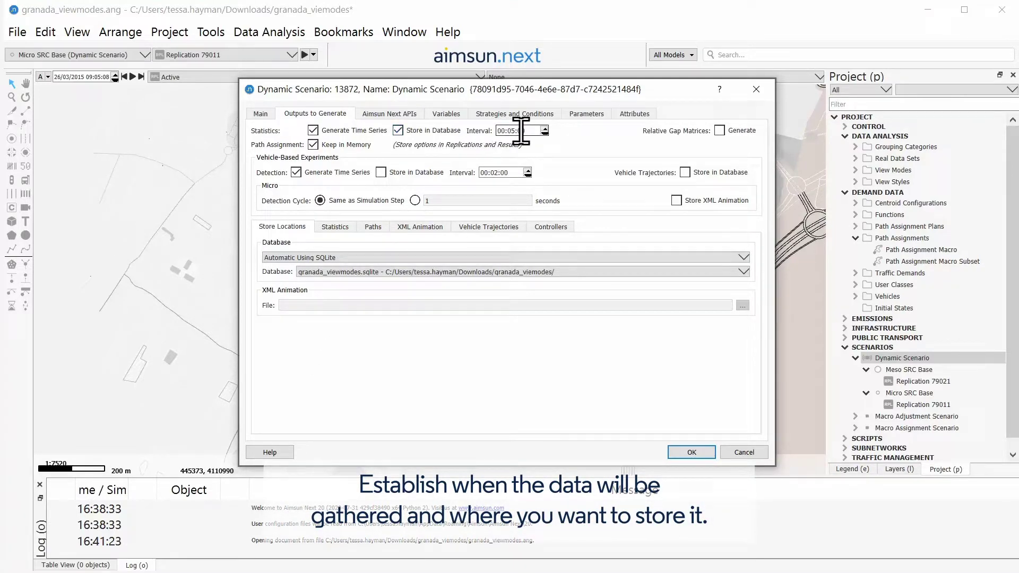
{"action": "left_click", "coordinate": [505, 172]}
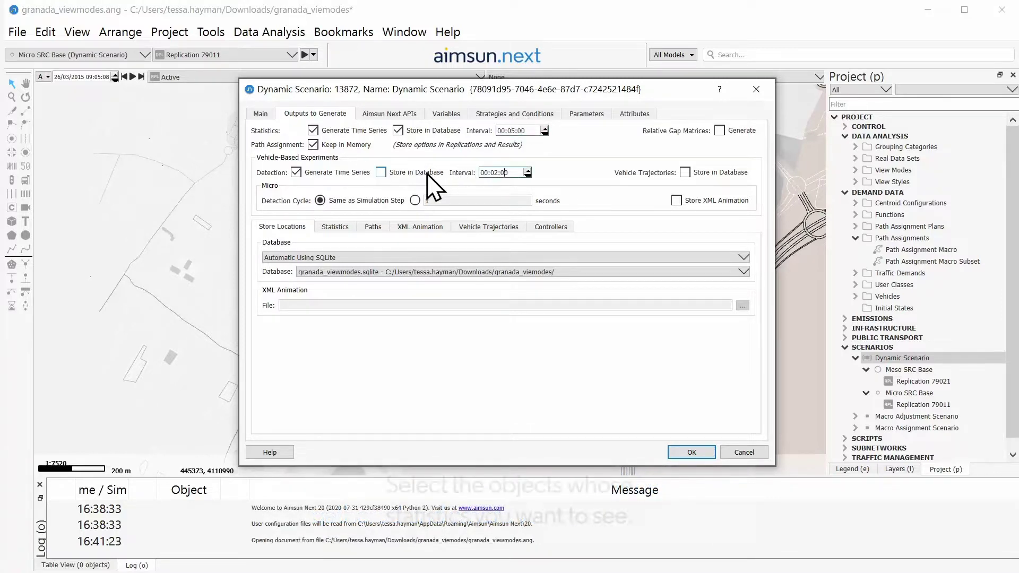
{"action": "left_click", "coordinate": [346, 228]}
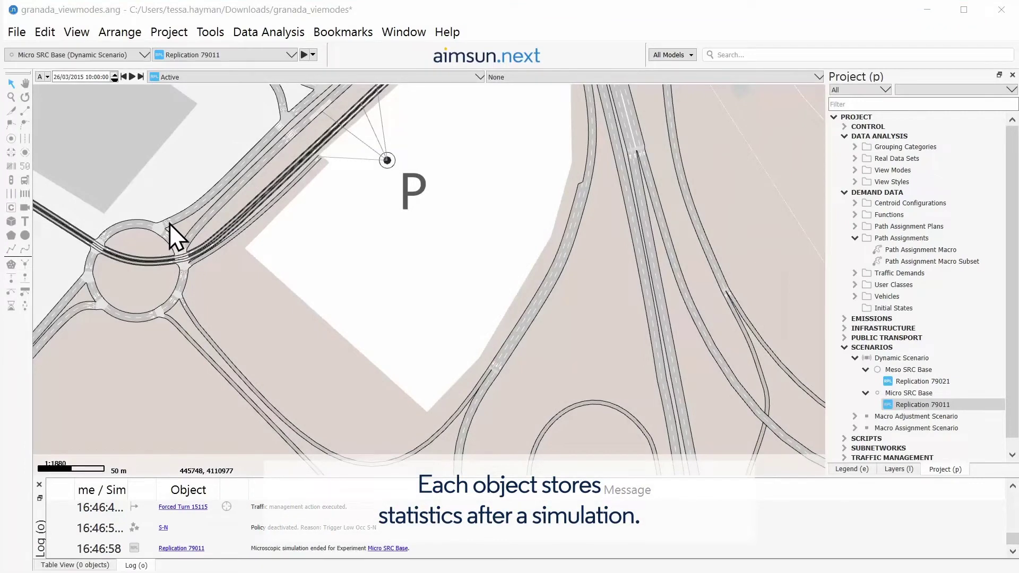
Open section 12772's statistics and remove the Delay Time series, keeping Stop Time for all lanes
{"action": "double_click", "coordinate": [170, 224]}
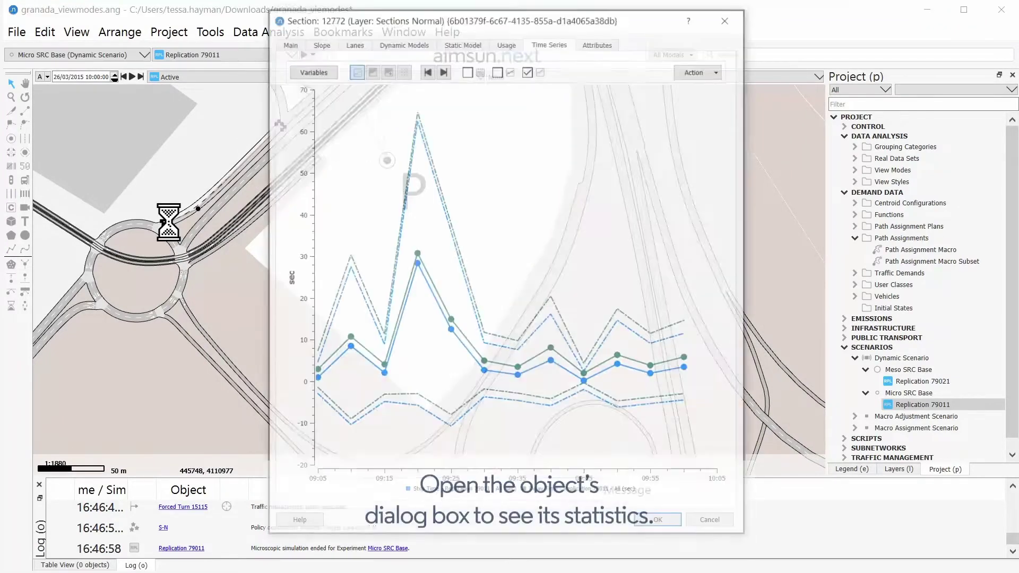
{"action": "left_click", "coordinate": [311, 70]}
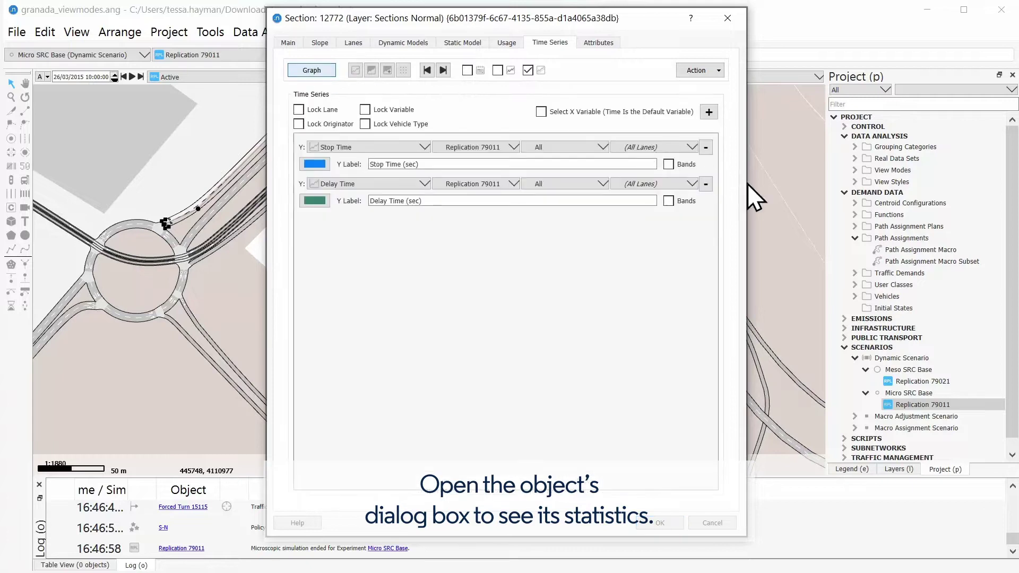
{"action": "left_click", "coordinate": [706, 184]}
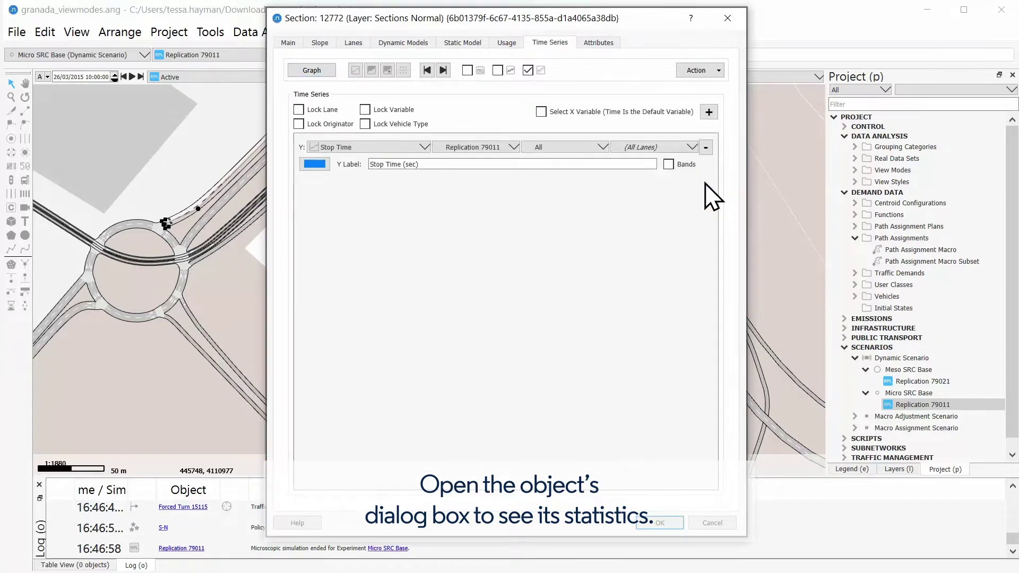
{"action": "left_click", "coordinate": [388, 149]}
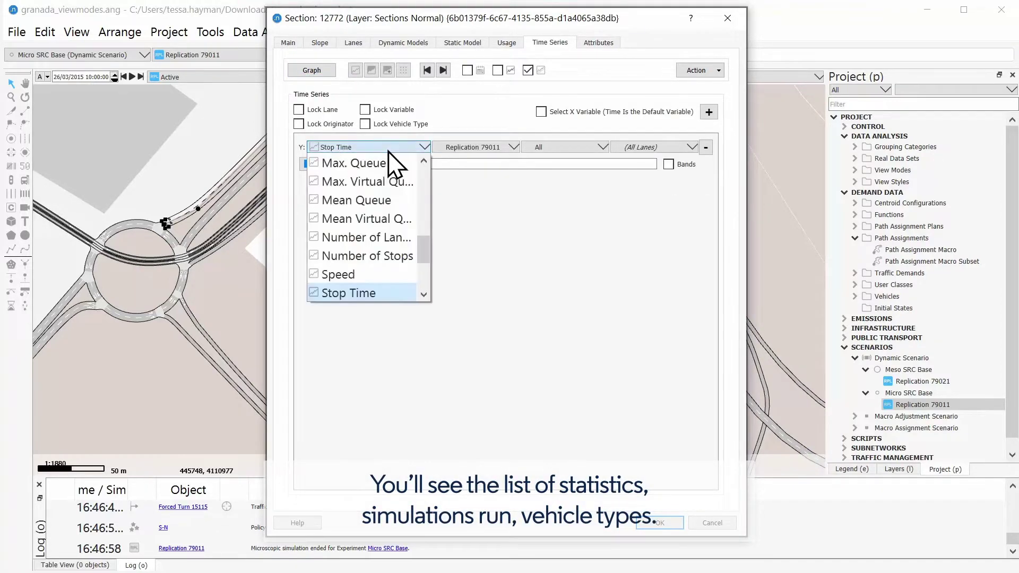
{"action": "left_click", "coordinate": [472, 148]}
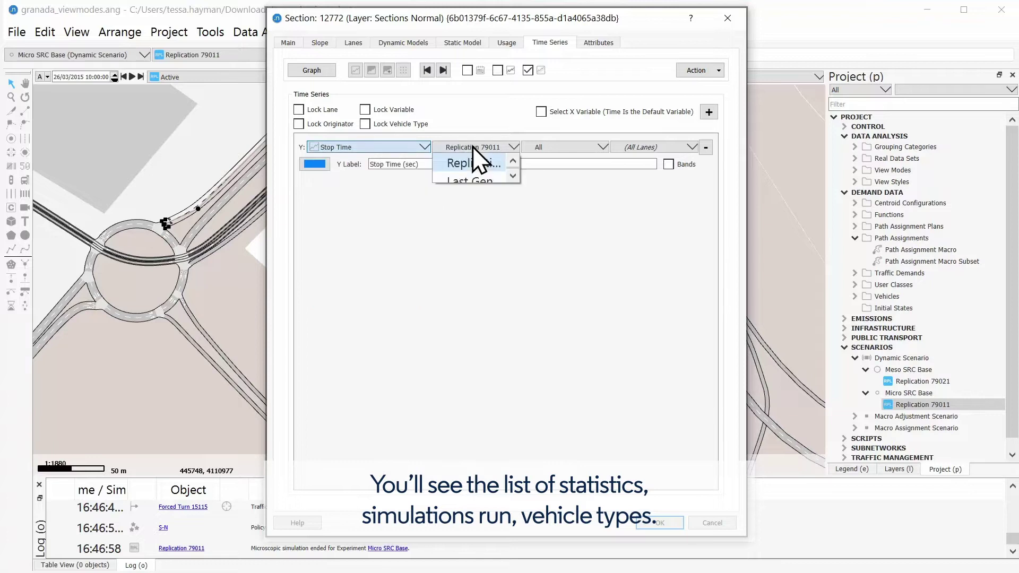
{"action": "left_click", "coordinate": [537, 146]}
{"action": "left_click", "coordinate": [640, 145]}
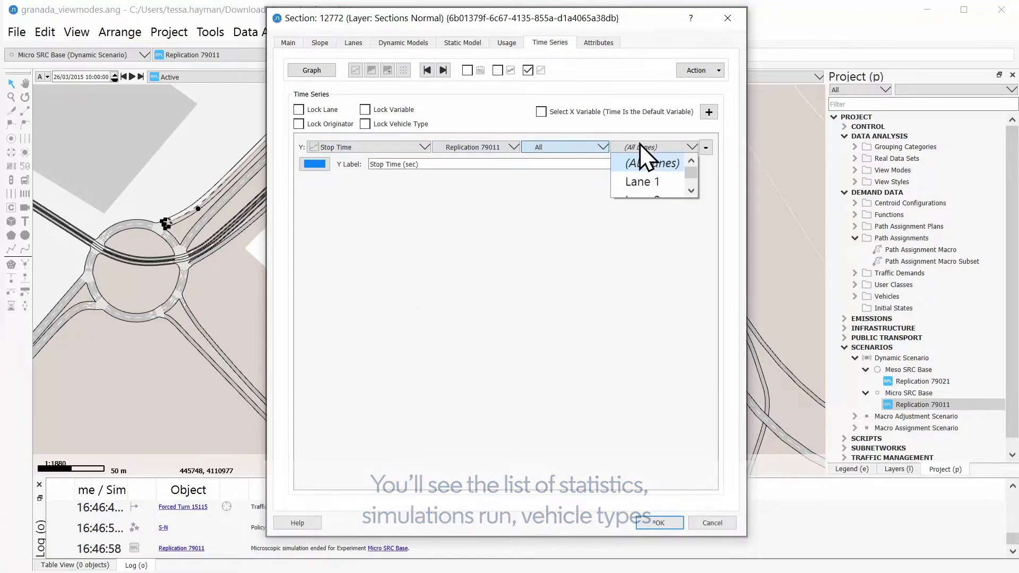
{"action": "left_click", "coordinate": [455, 234]}
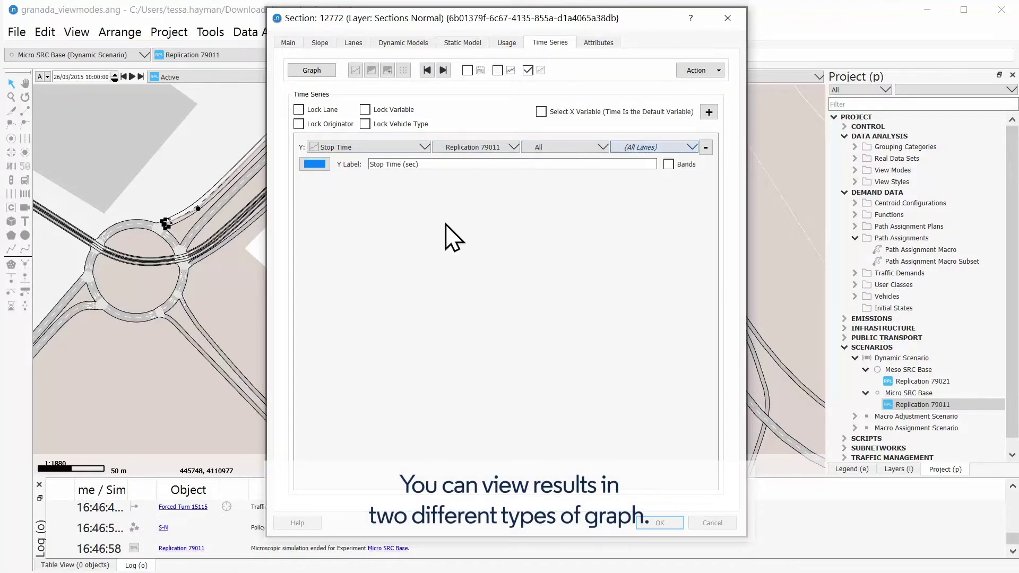
Show Stop Time as a line chart, then an area chart, then a table of values
{"action": "left_click", "coordinate": [356, 71]}
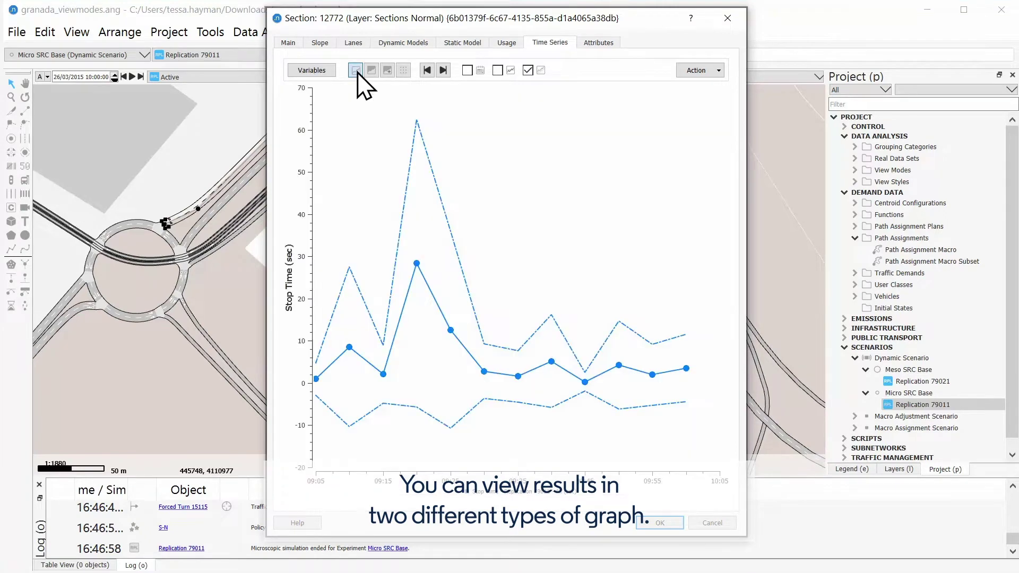
{"action": "left_click", "coordinate": [372, 71]}
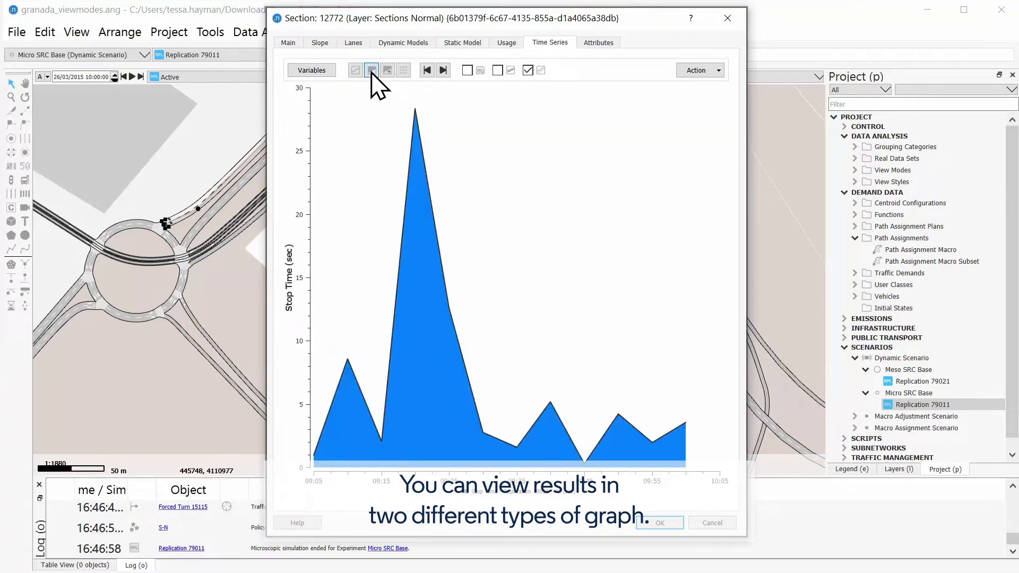
{"action": "left_click", "coordinate": [405, 71]}
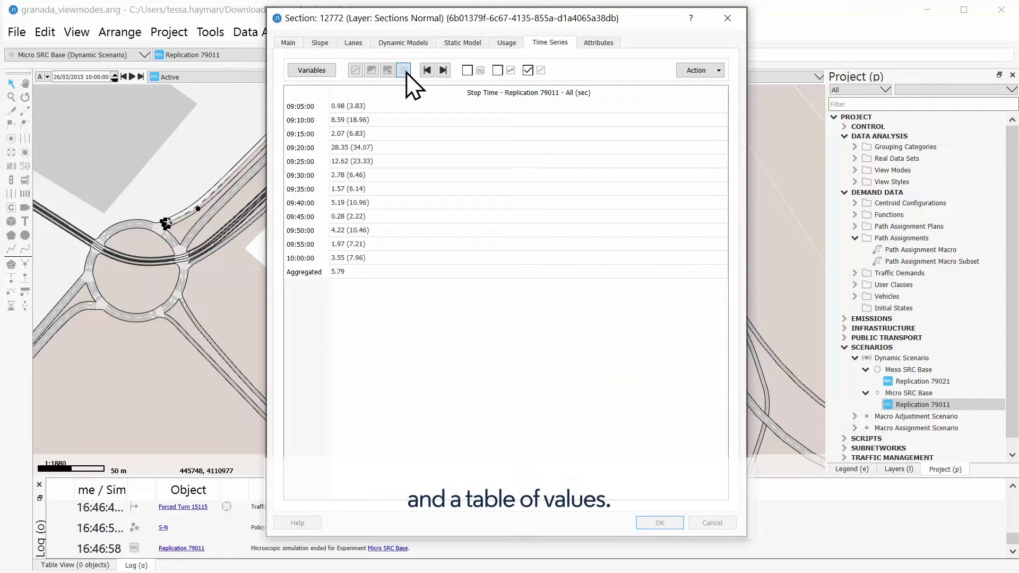
Plot section 12772's Stop Time as two series, one for Car and one for Truck
{"action": "left_click", "coordinate": [325, 70]}
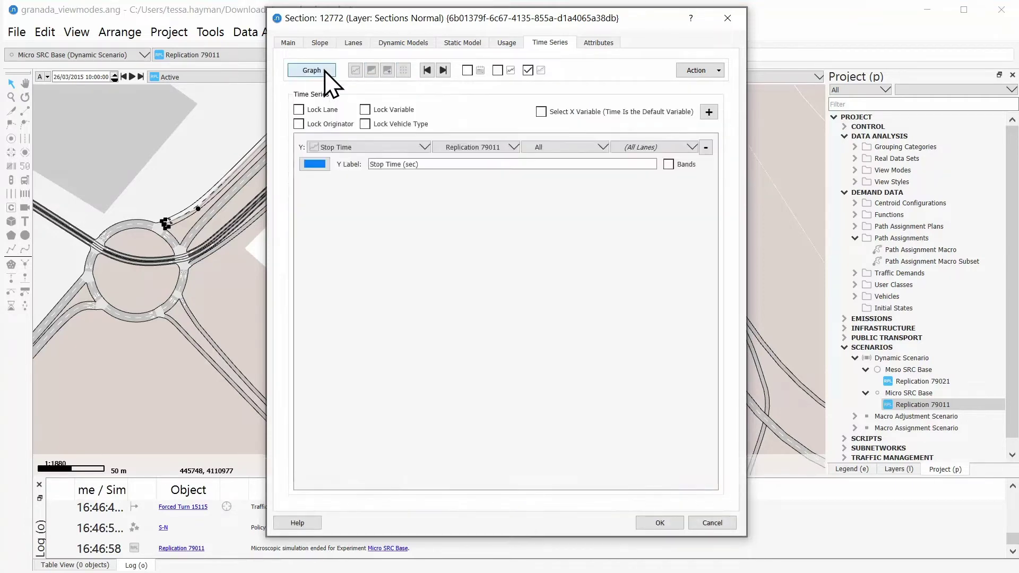
{"action": "left_click", "coordinate": [709, 112]}
{"action": "left_click", "coordinate": [586, 148]}
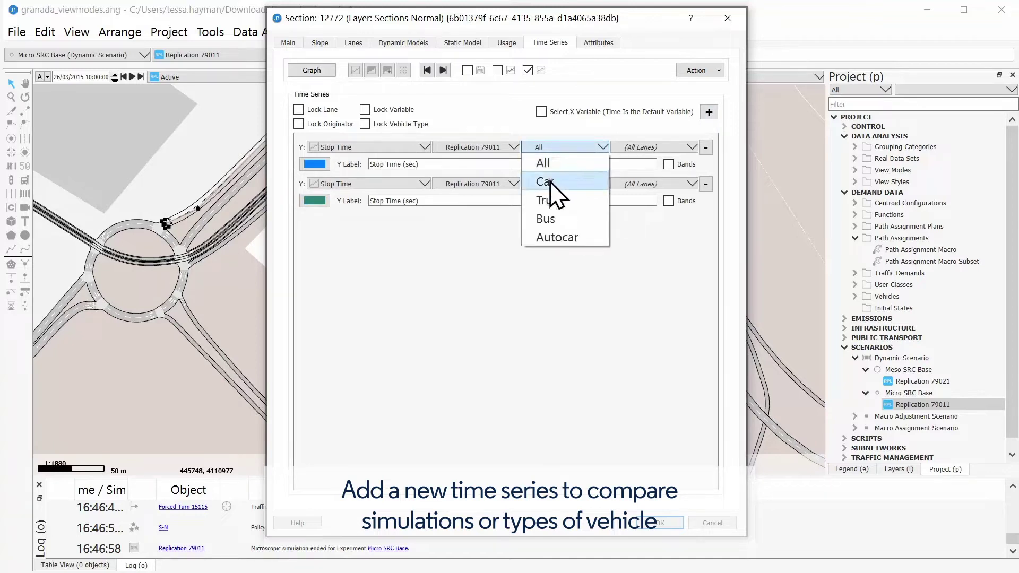
{"action": "left_click", "coordinate": [550, 182]}
{"action": "left_click", "coordinate": [550, 184]}
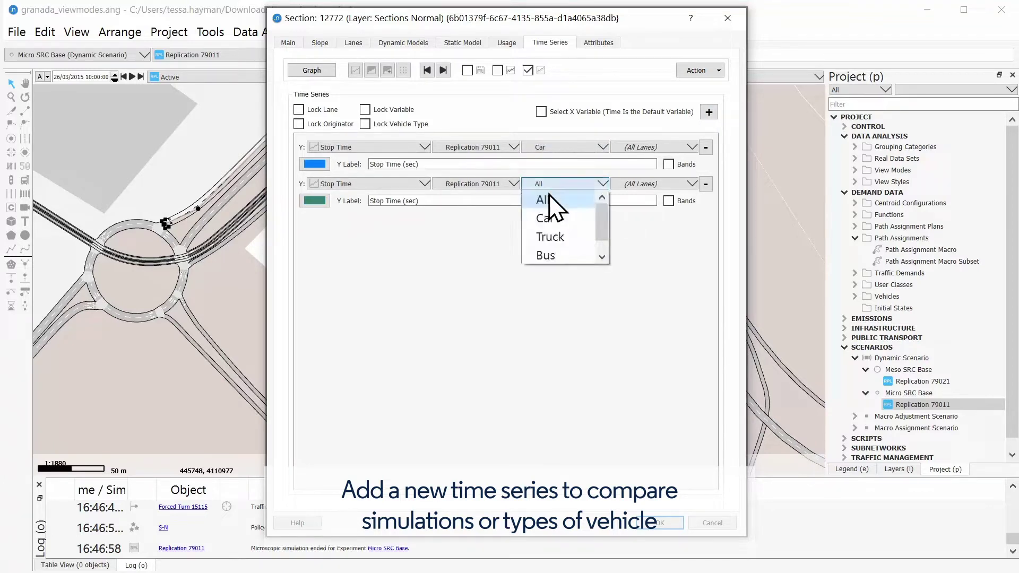
{"action": "left_click", "coordinate": [548, 237]}
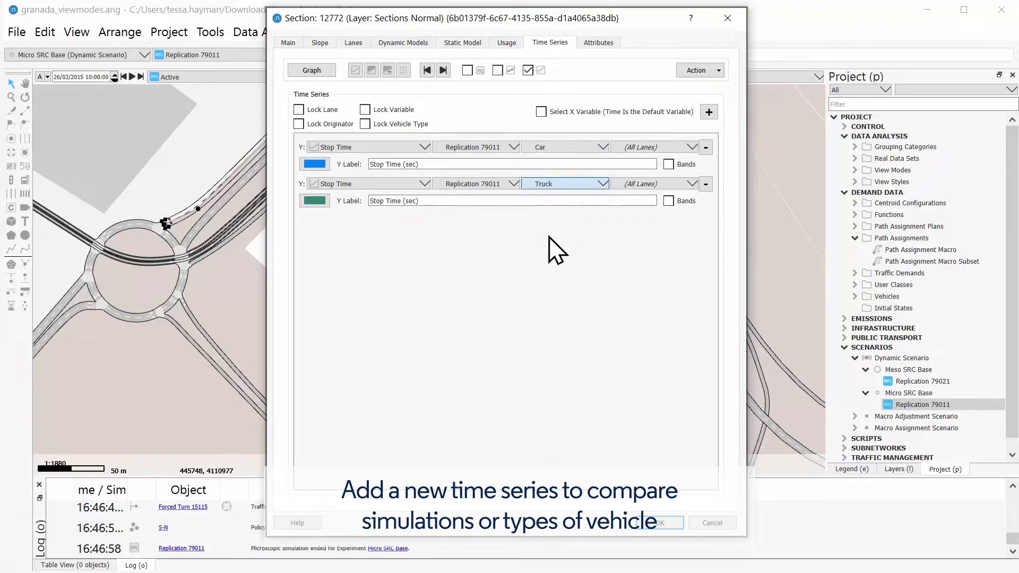
{"action": "left_click", "coordinate": [354, 71]}
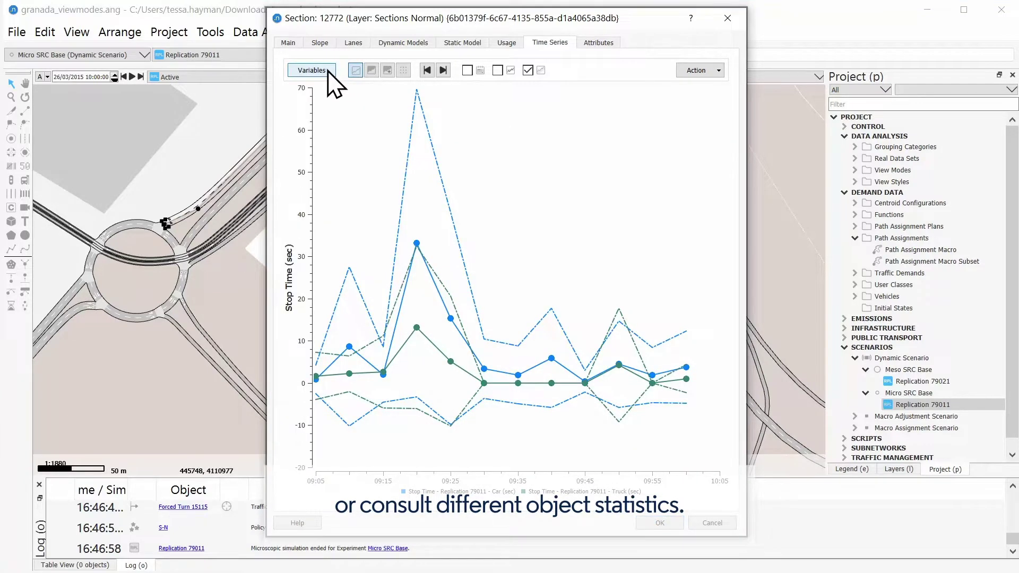
Replace the Truck series with a car Delay Time series and plot it beside car Stop Time
{"action": "left_click", "coordinate": [328, 71]}
{"action": "left_click", "coordinate": [706, 182]}
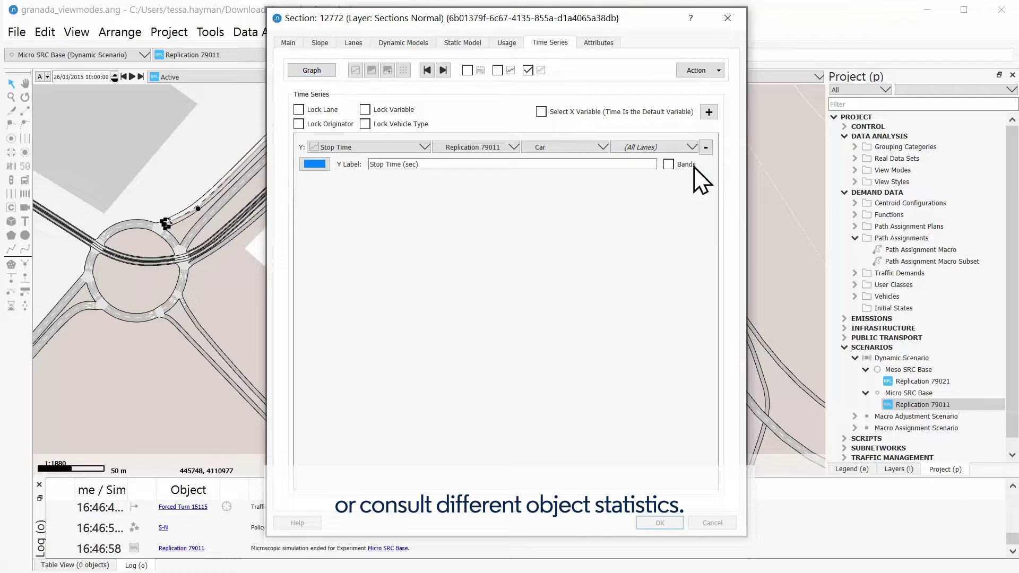
{"action": "left_click", "coordinate": [708, 112]}
{"action": "left_click", "coordinate": [411, 184]}
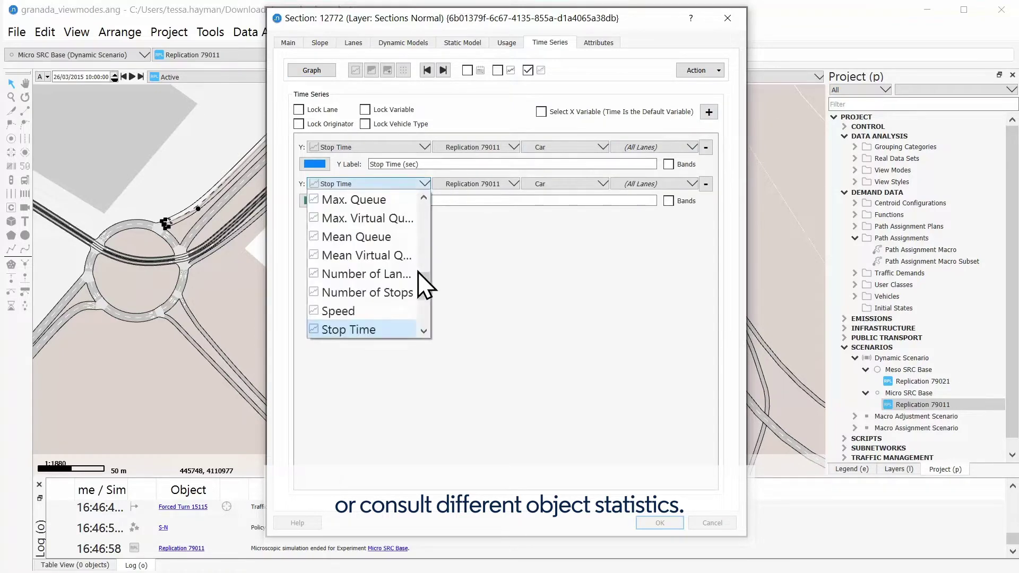
{"action": "left_click_drag", "start_coordinate": [418, 287], "coordinate": [412, 208]}
{"action": "left_click", "coordinate": [409, 212]}
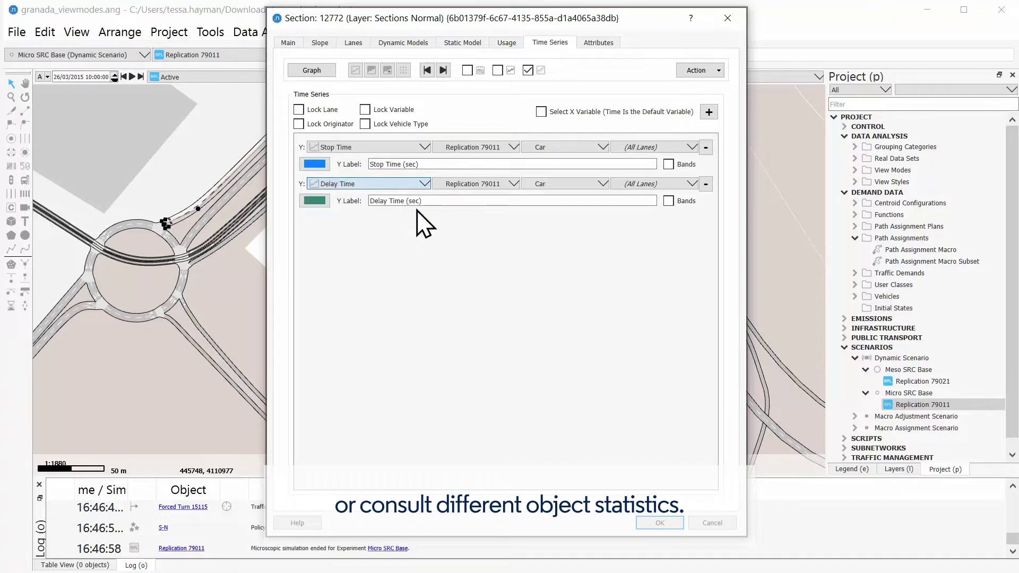
{"action": "left_click", "coordinate": [357, 68]}
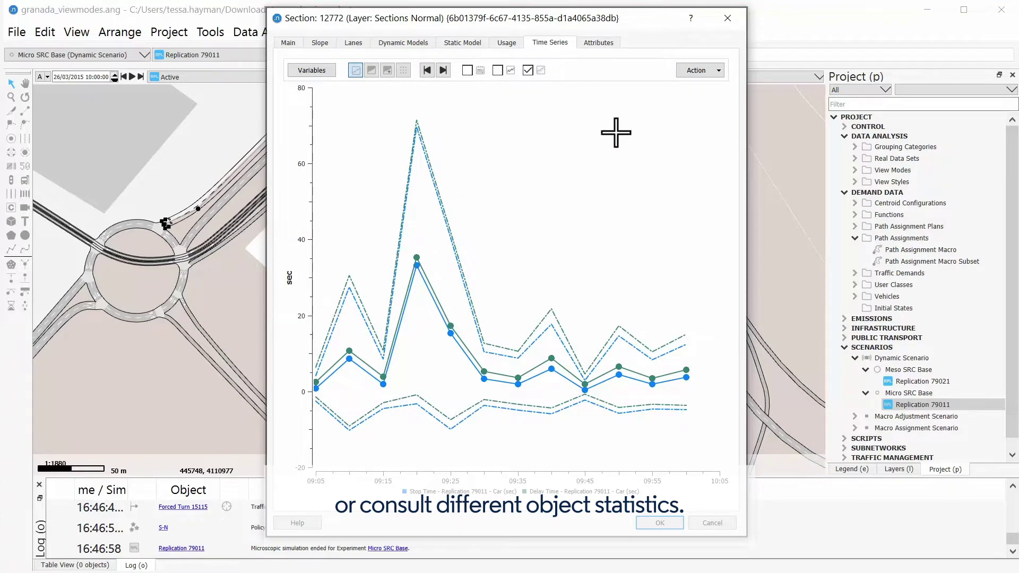
In the Time Series Viewer, plot Delay Time for sections 12772, 12719 and 12774
{"action": "left_click", "coordinate": [659, 523]}
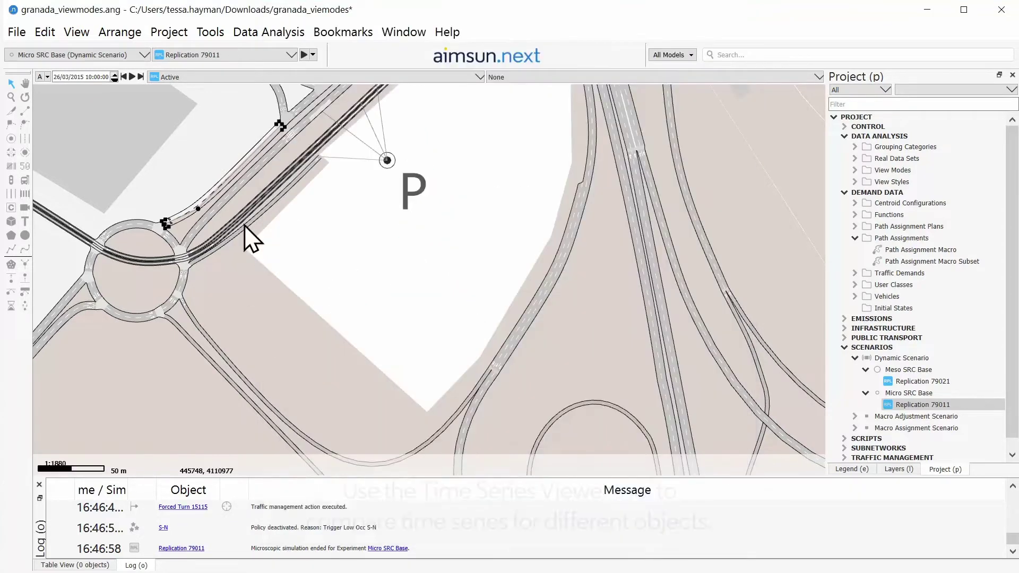
{"action": "left_click", "coordinate": [260, 30]}
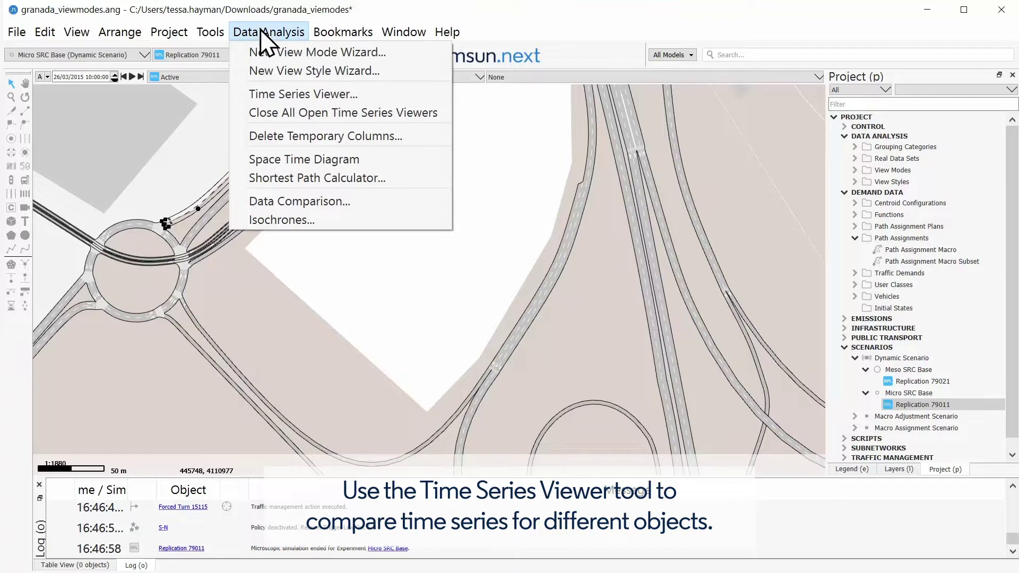
{"action": "left_click", "coordinate": [272, 93]}
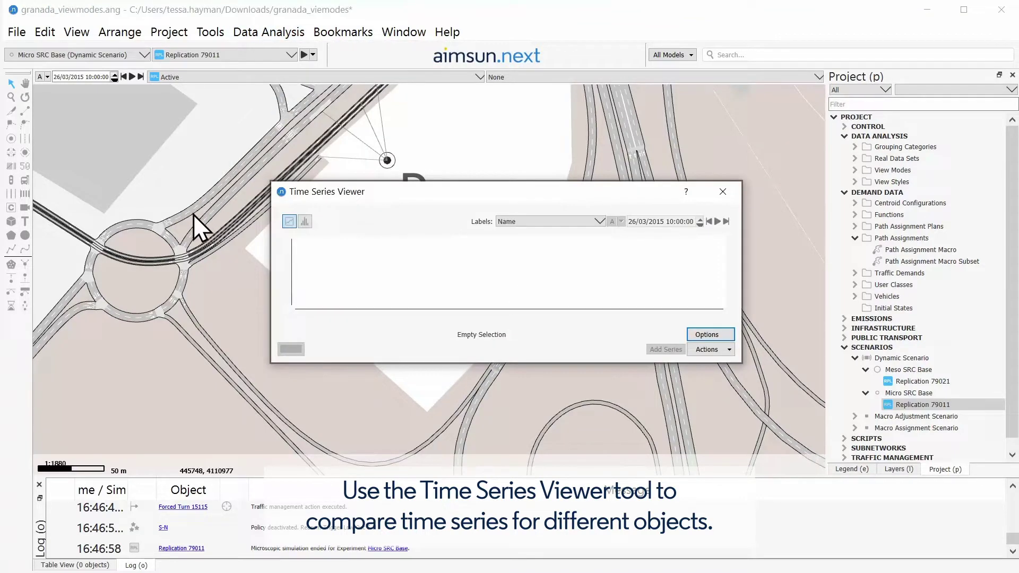
{"action": "left_click", "coordinate": [183, 219]}
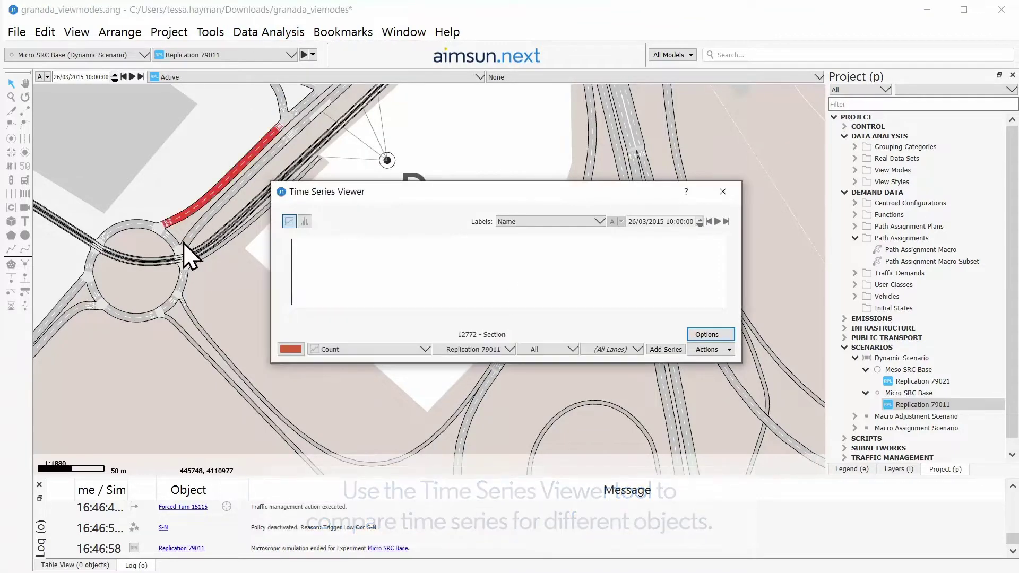
{"action": "left_click", "coordinate": [186, 310], "text": "ctrl"}
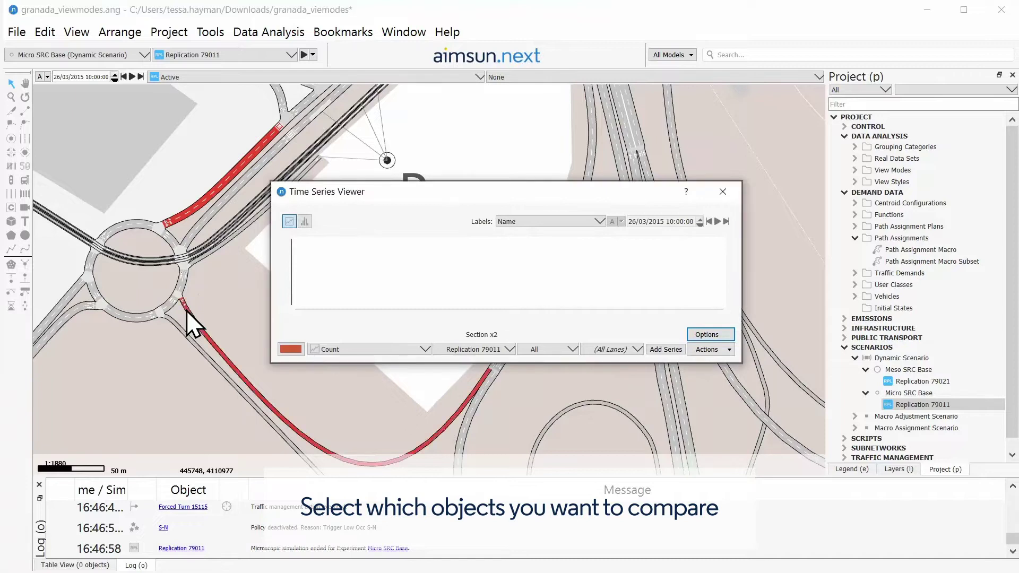
{"action": "left_click", "coordinate": [73, 312], "text": "ctrl"}
{"action": "left_click", "coordinate": [383, 352]}
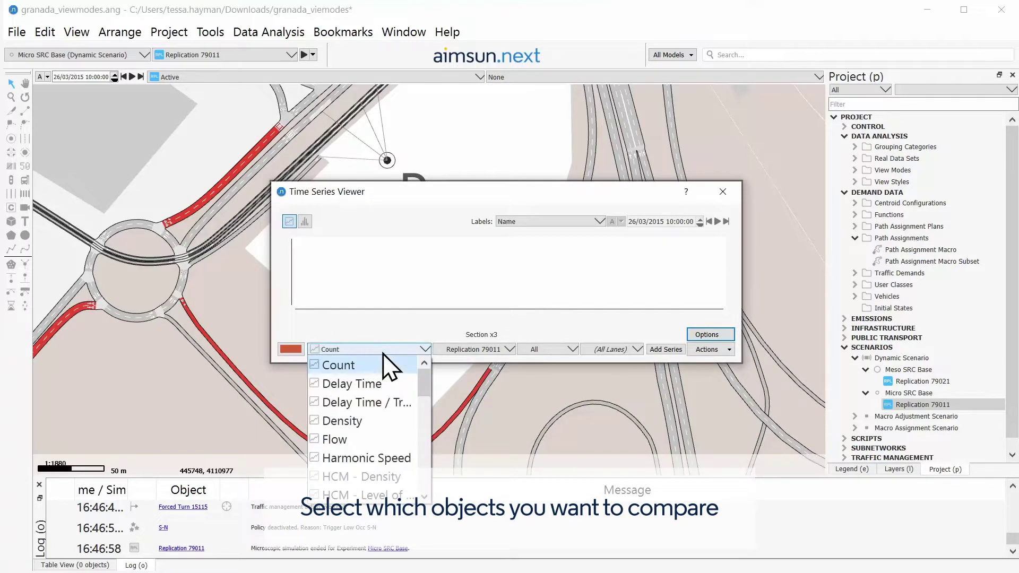
{"action": "left_click", "coordinate": [376, 384]}
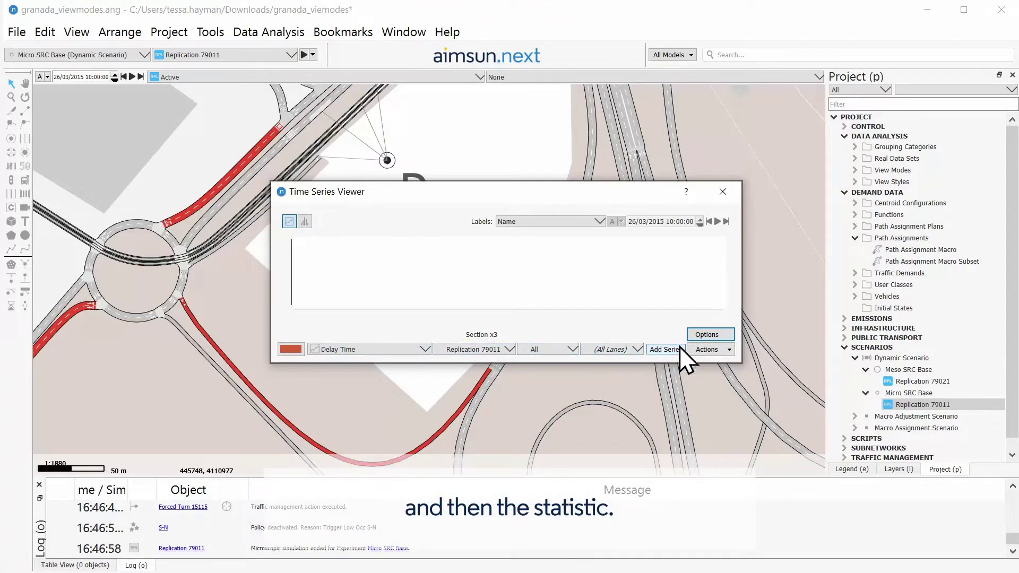
{"action": "left_click", "coordinate": [664, 349]}
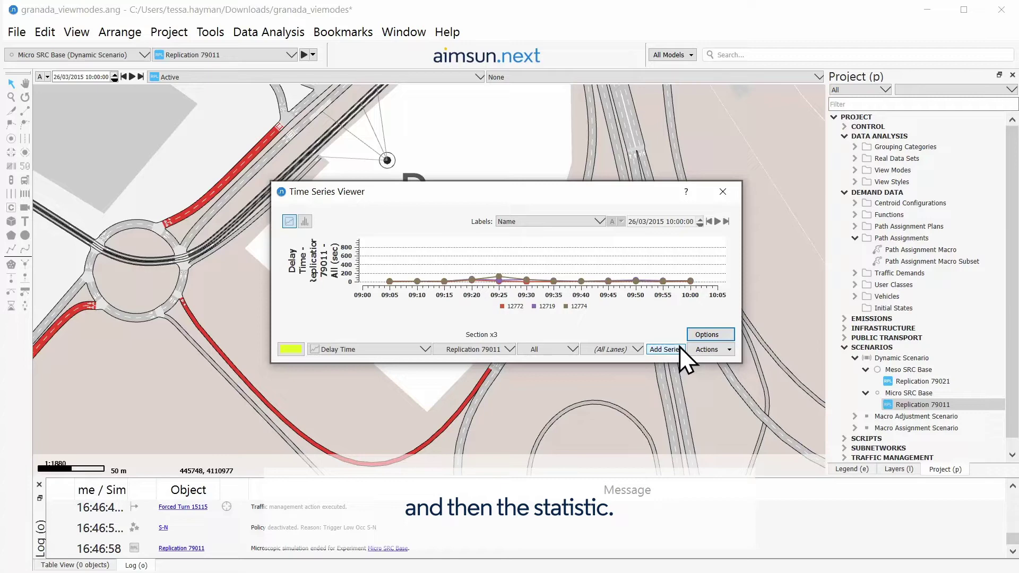
Auto-scale the chart's vertical axis to 0–120 sec and enlarge the viewer window
{"action": "left_click", "coordinate": [703, 350]}
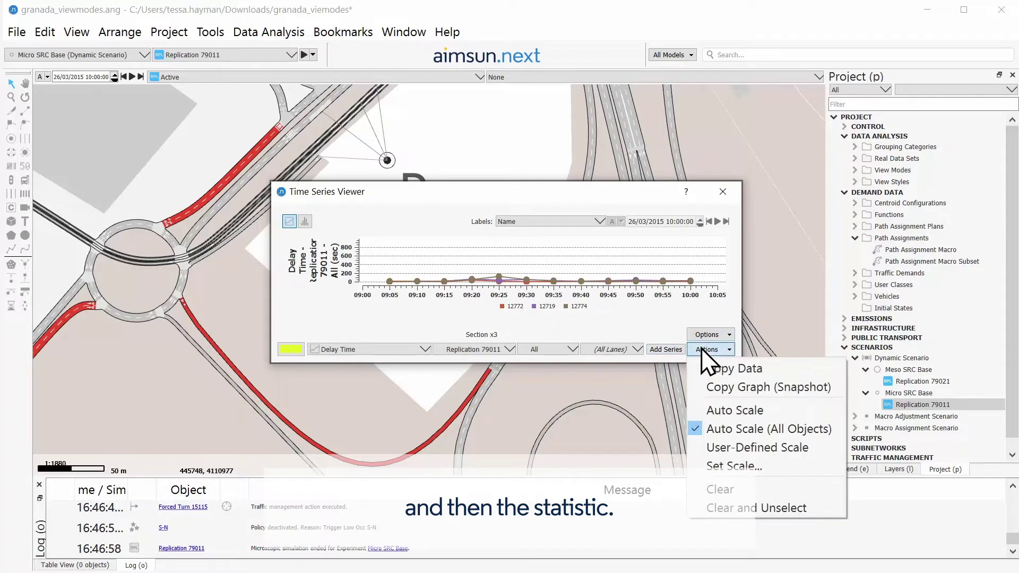
{"action": "left_click", "coordinate": [719, 410]}
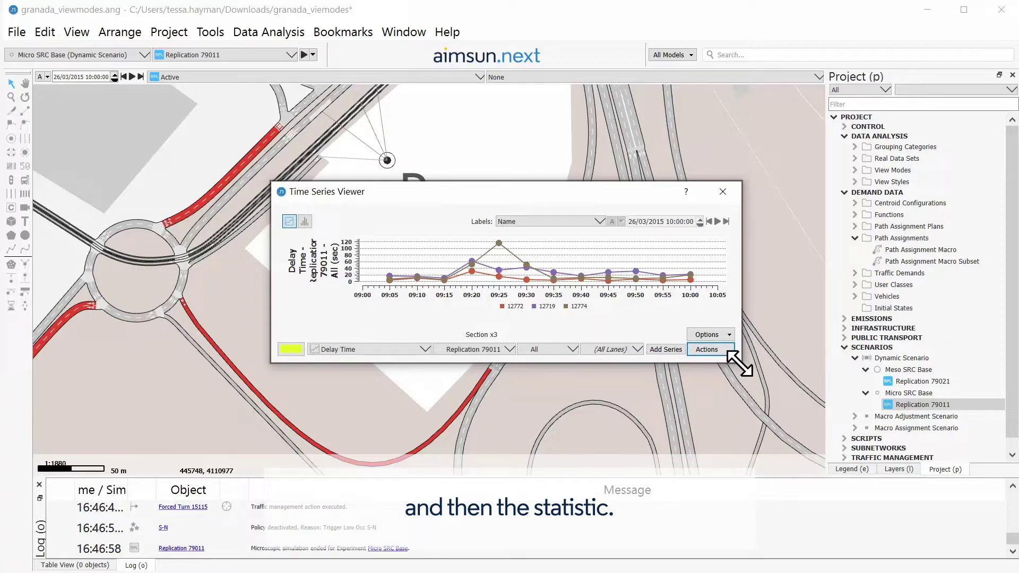
{"action": "left_click_drag", "start_coordinate": [741, 363], "coordinate": [758, 459]}
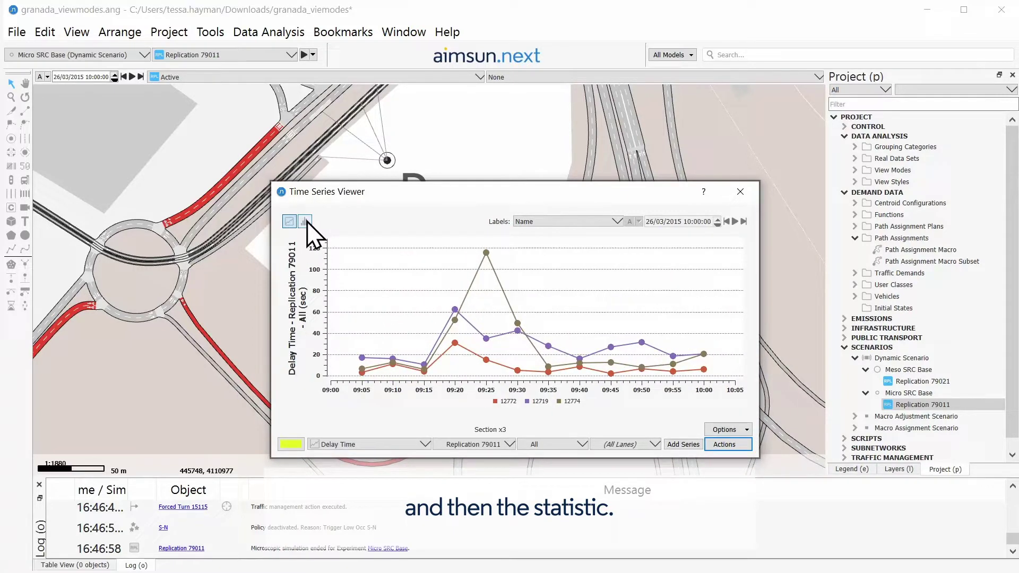
Show Delay Time as bars per section, animate through intervals, then aggregate using the mean
{"action": "left_click", "coordinate": [304, 221]}
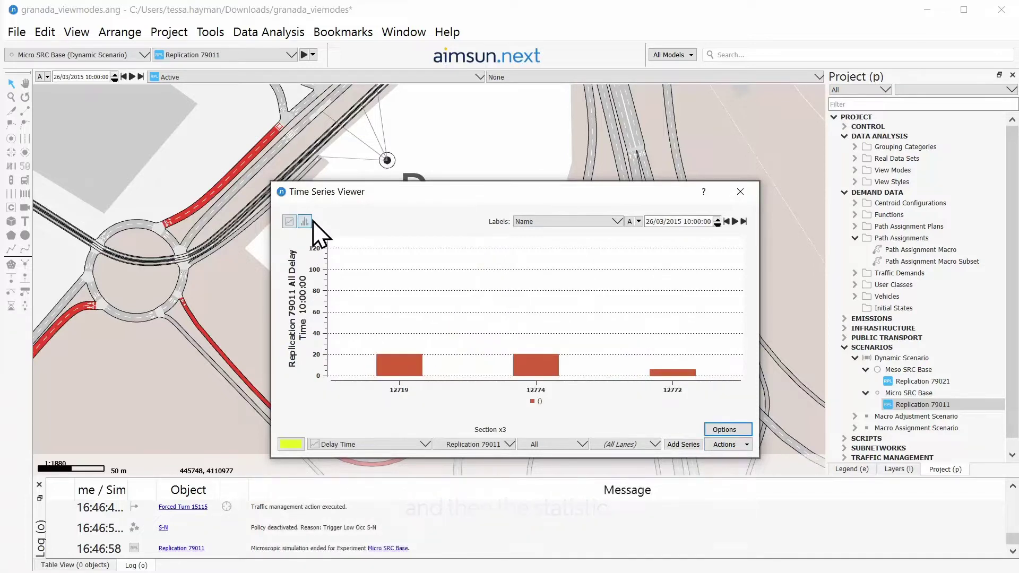
{"action": "left_click", "coordinate": [735, 222]}
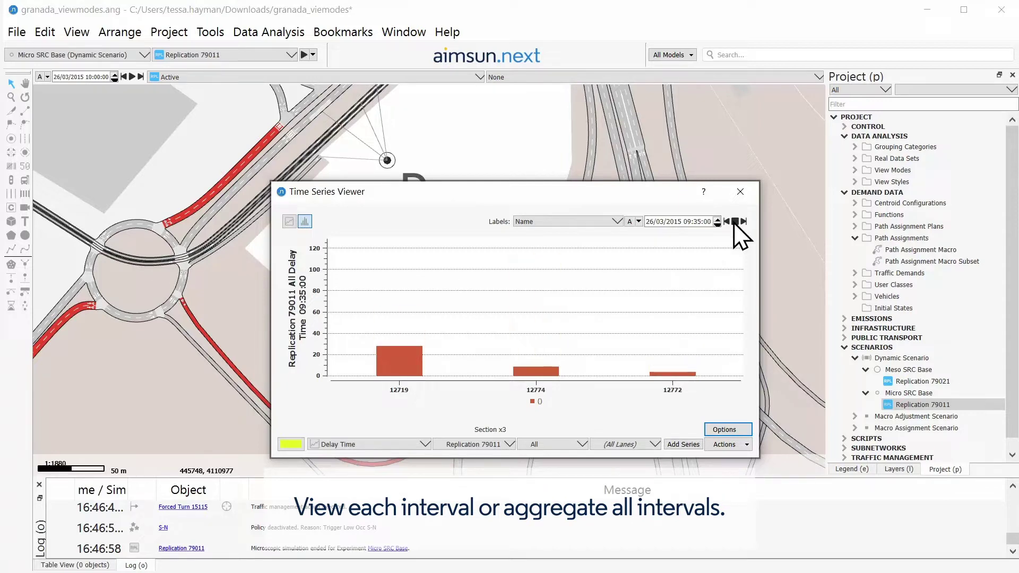
{"action": "left_click", "coordinate": [638, 222]}
{"action": "left_click", "coordinate": [656, 258]}
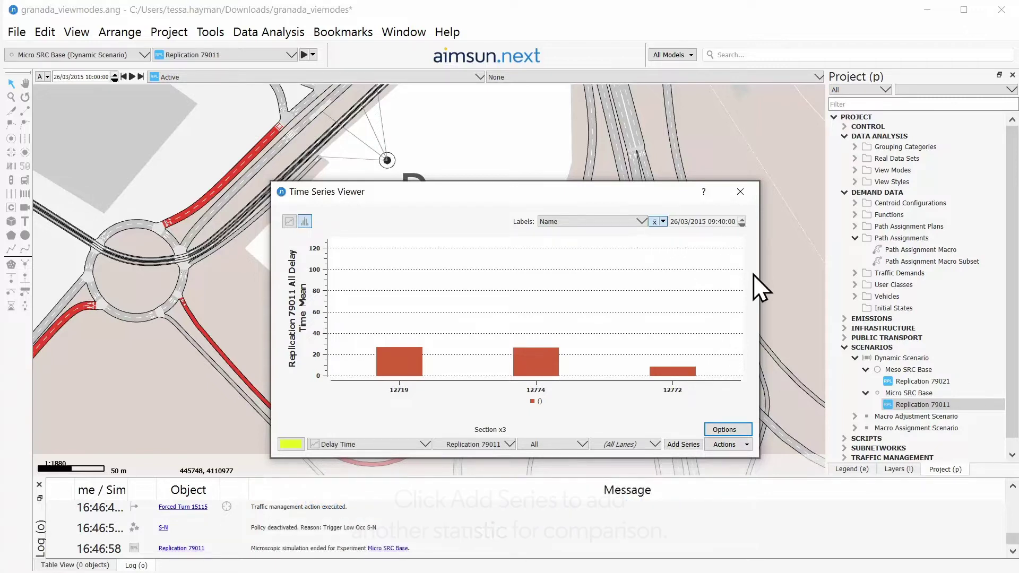
Add Speed as a second series alongside Delay Time in the bar chart
{"action": "left_click", "coordinate": [383, 441]}
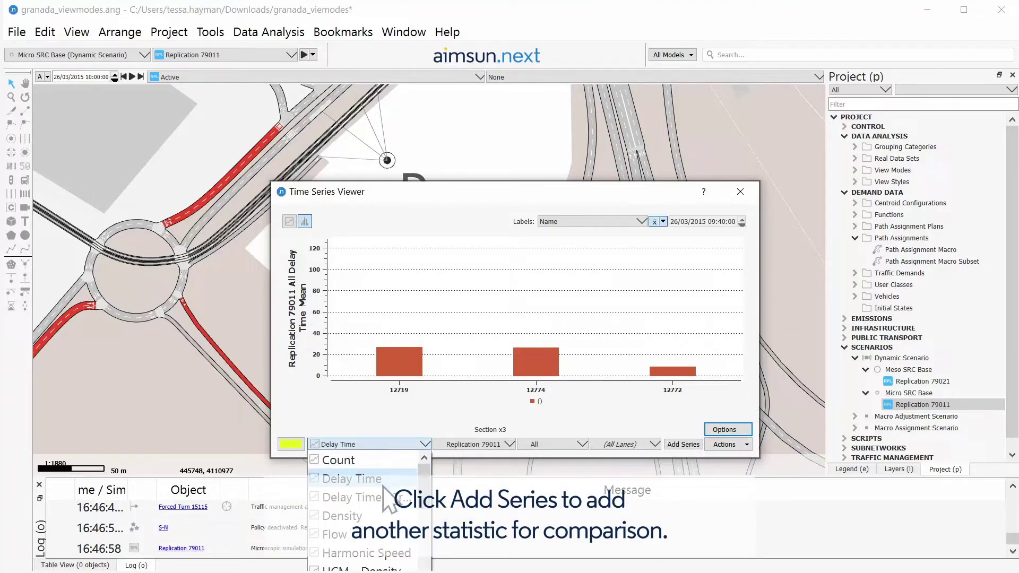
{"action": "scroll", "coordinate": [378, 539], "scroll_direction": "down", "scroll_amount": 2}
{"action": "left_click_drag", "start_coordinate": [428, 509], "coordinate": [425, 559]}
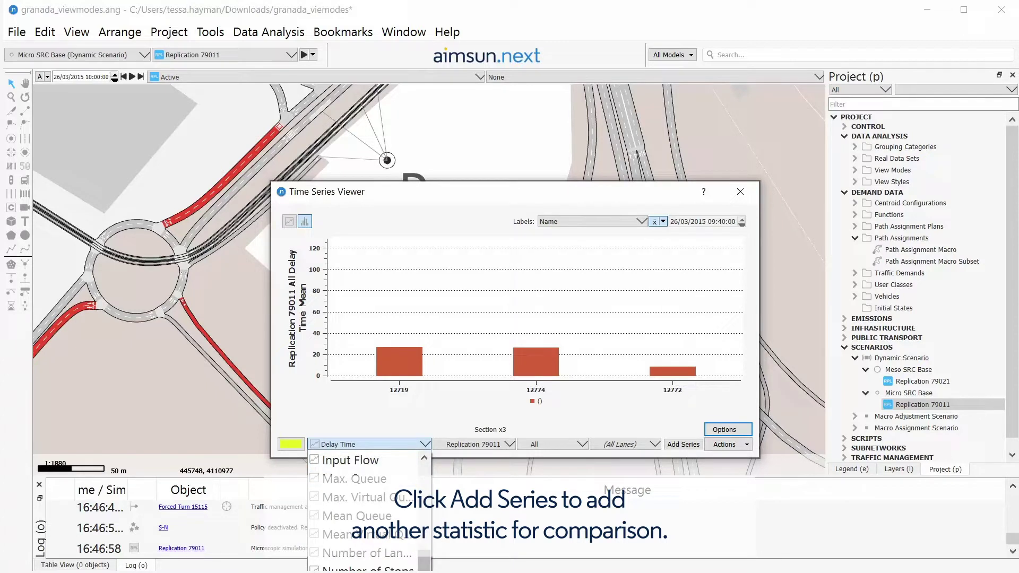
{"action": "left_click", "coordinate": [360, 530]}
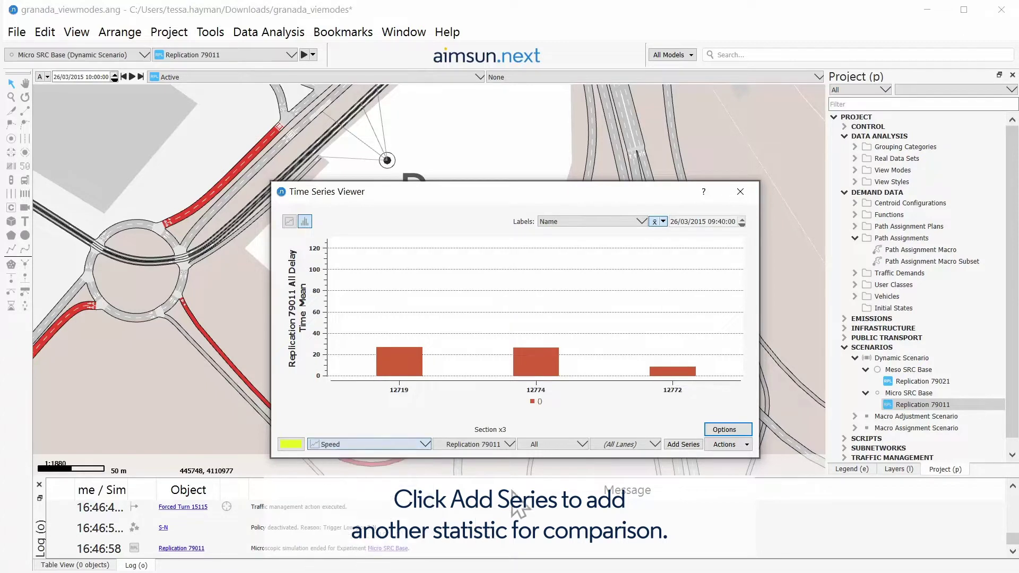
{"action": "left_click", "coordinate": [682, 444]}
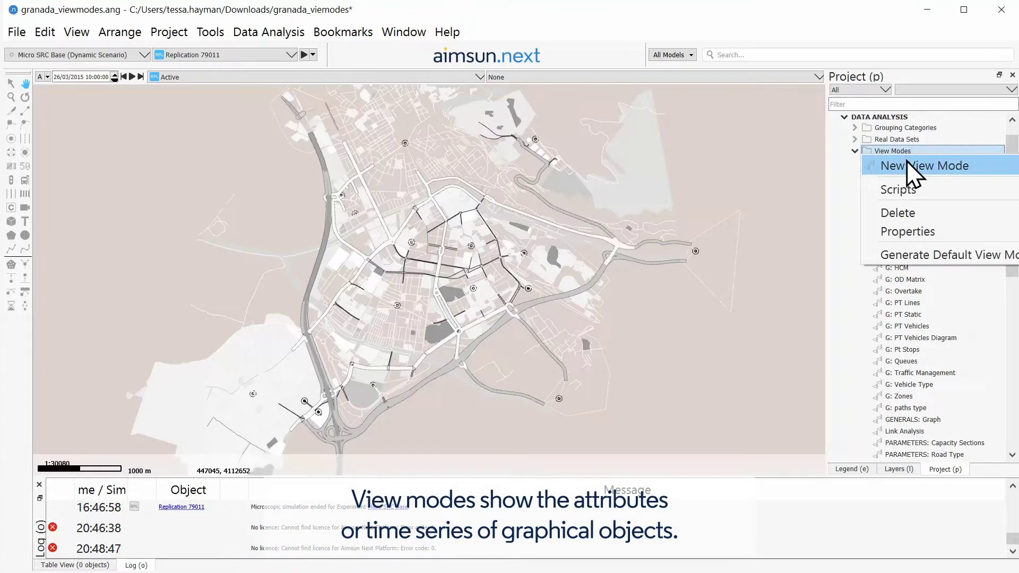
Create View Mode 15410 with a new style colouring road sections by Delay Time
{"action": "left_click", "coordinate": [908, 166]}
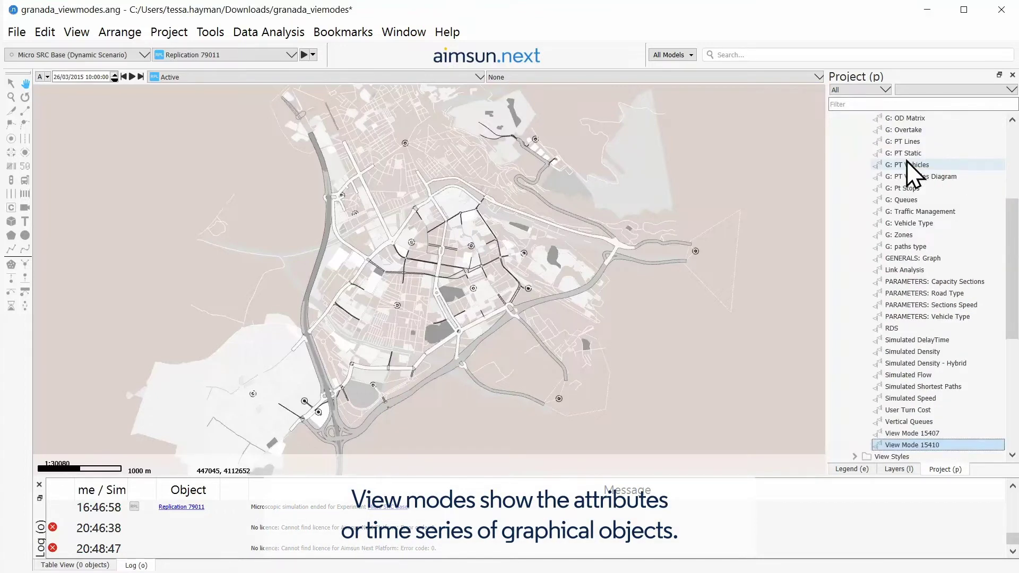
{"action": "double_click", "coordinate": [922, 445]}
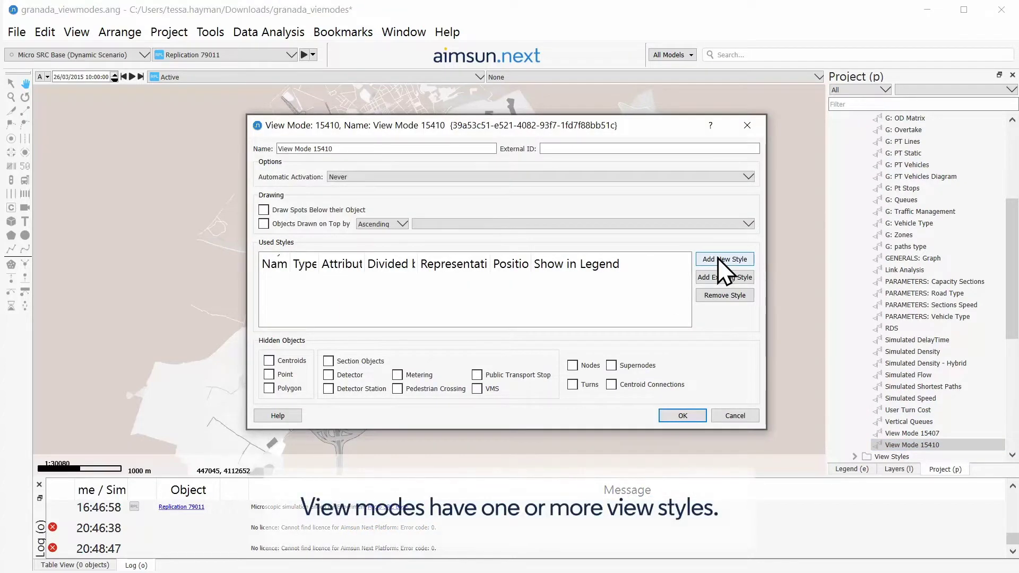
{"action": "left_click", "coordinate": [721, 261]}
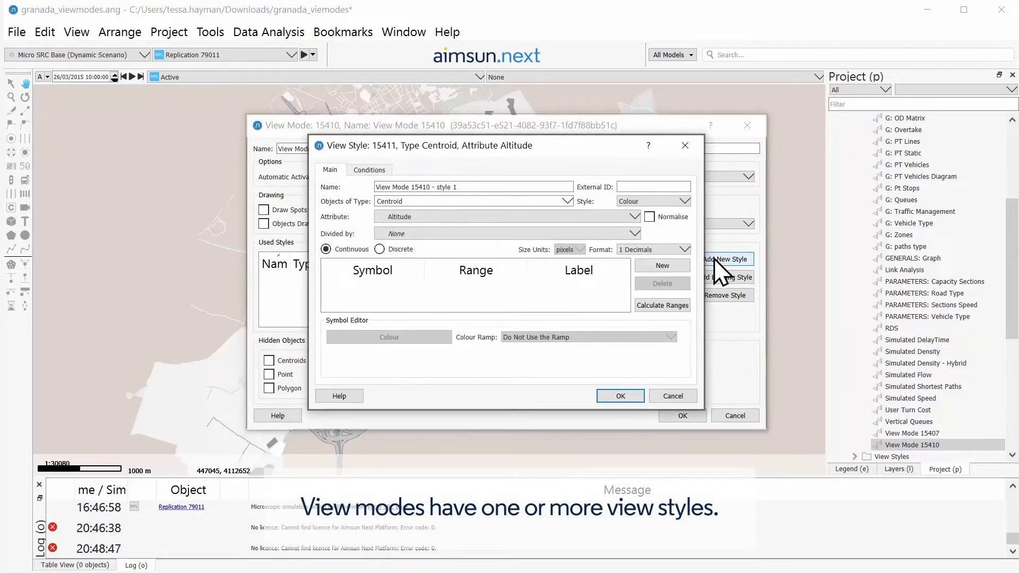
{"action": "left_click", "coordinate": [567, 201]}
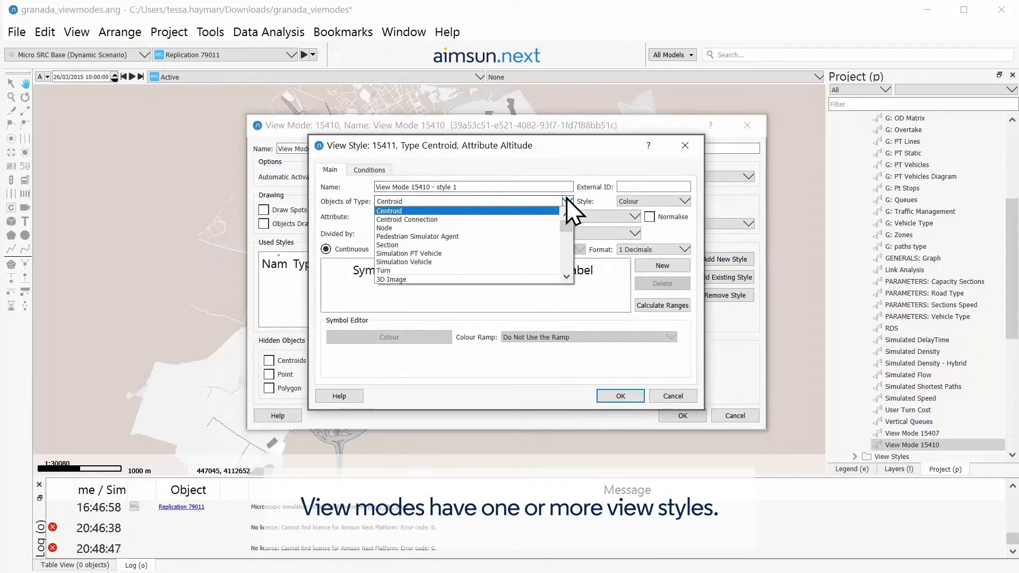
{"action": "left_click", "coordinate": [487, 244]}
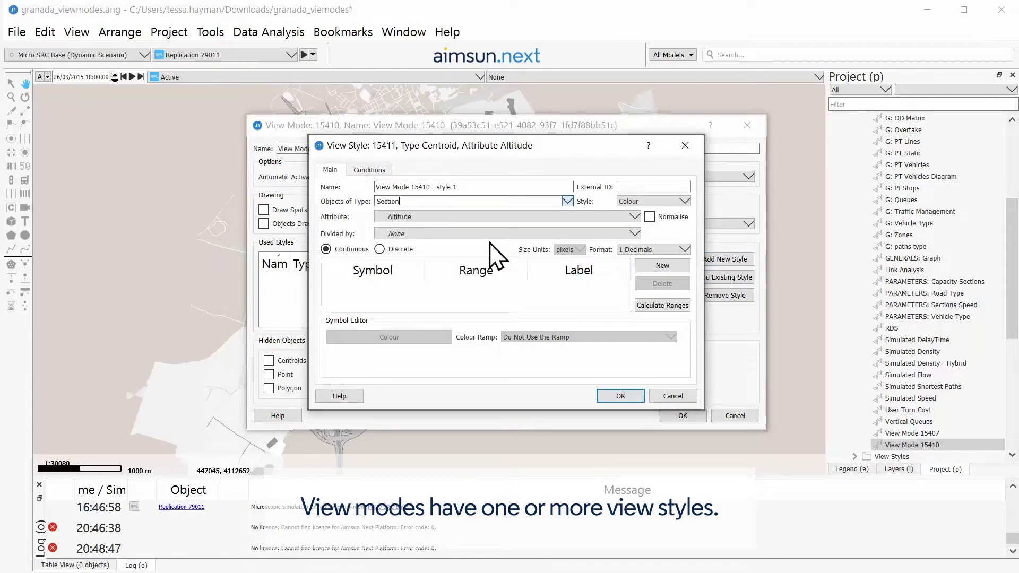
{"action": "left_click", "coordinate": [466, 221]}
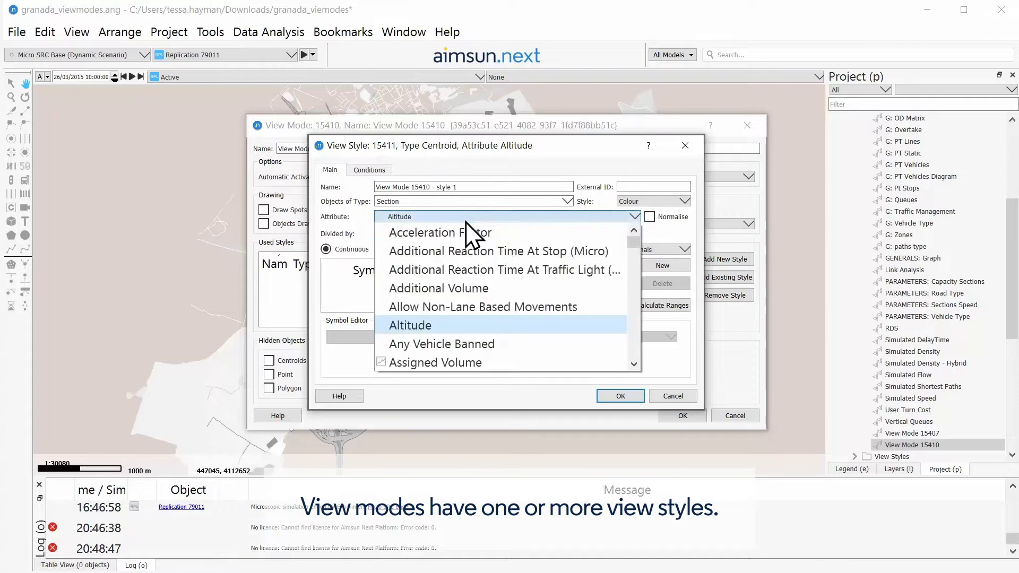
{"action": "scroll", "coordinate": [466, 266], "scroll_direction": "down", "scroll_amount": 5}
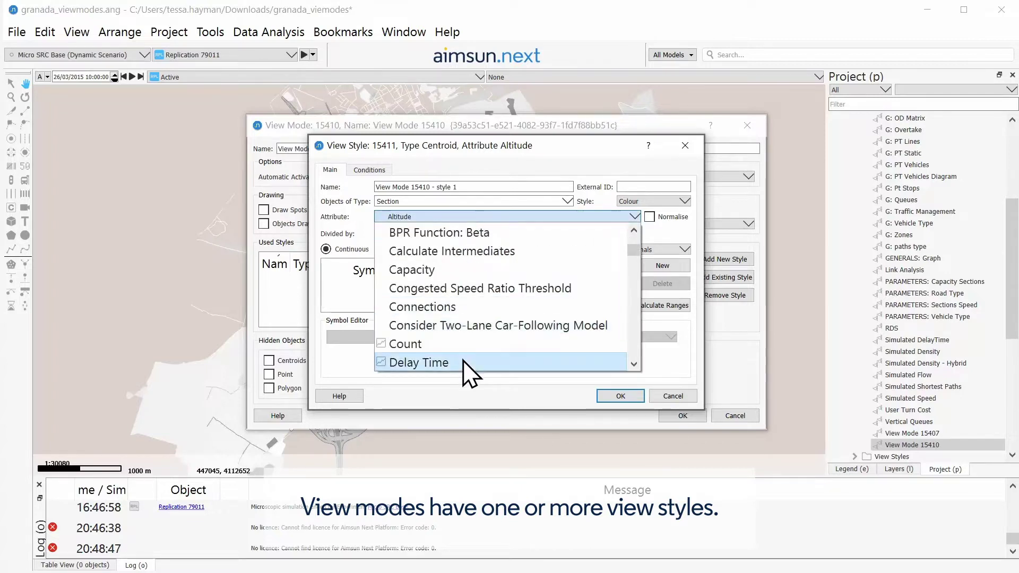
{"action": "key", "text": "Escape"}
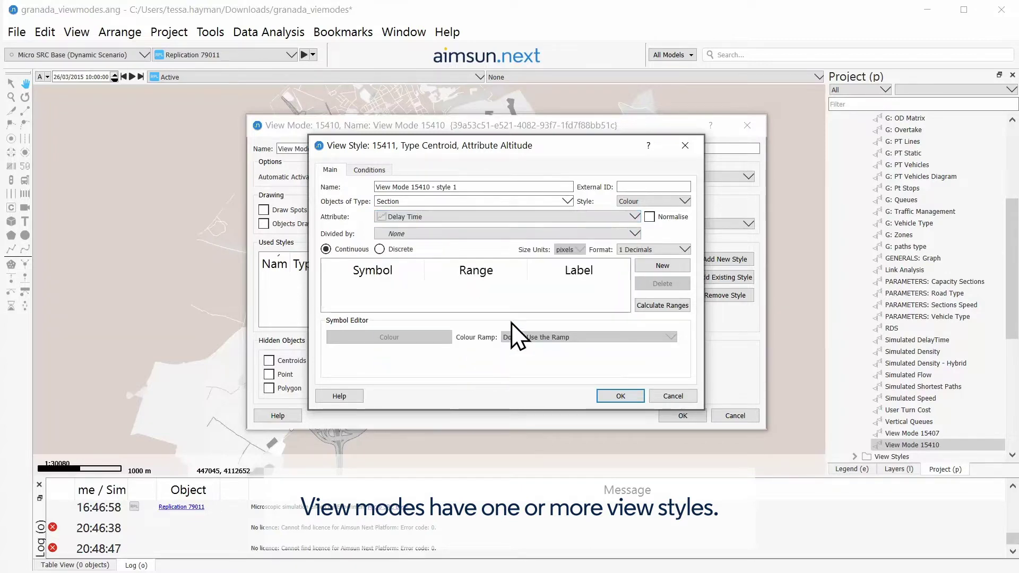
Add several value ranges to the style's legend and colour them green to red
{"action": "left_click", "coordinate": [654, 268]}
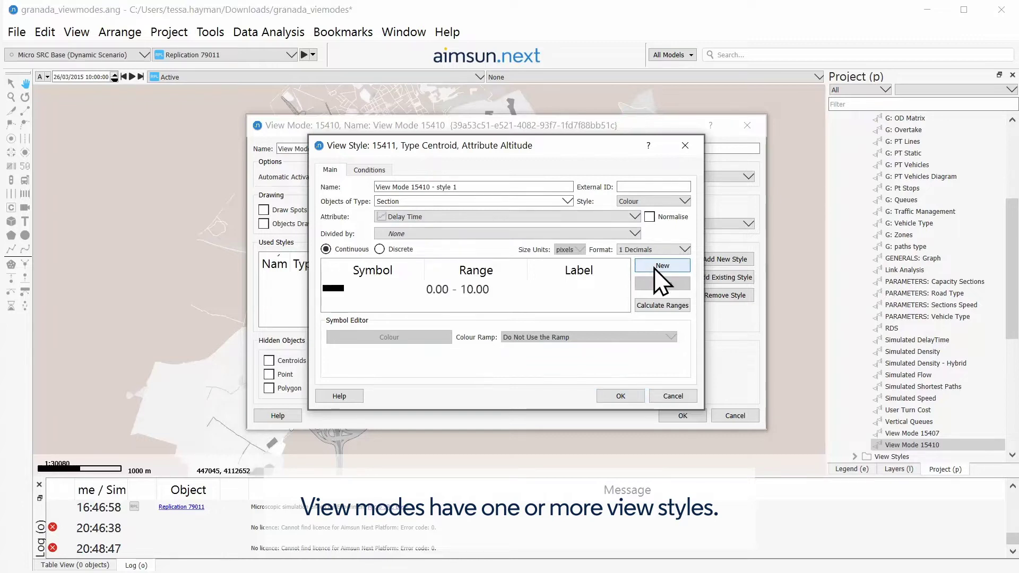
{"action": "left_click", "coordinate": [654, 268]}
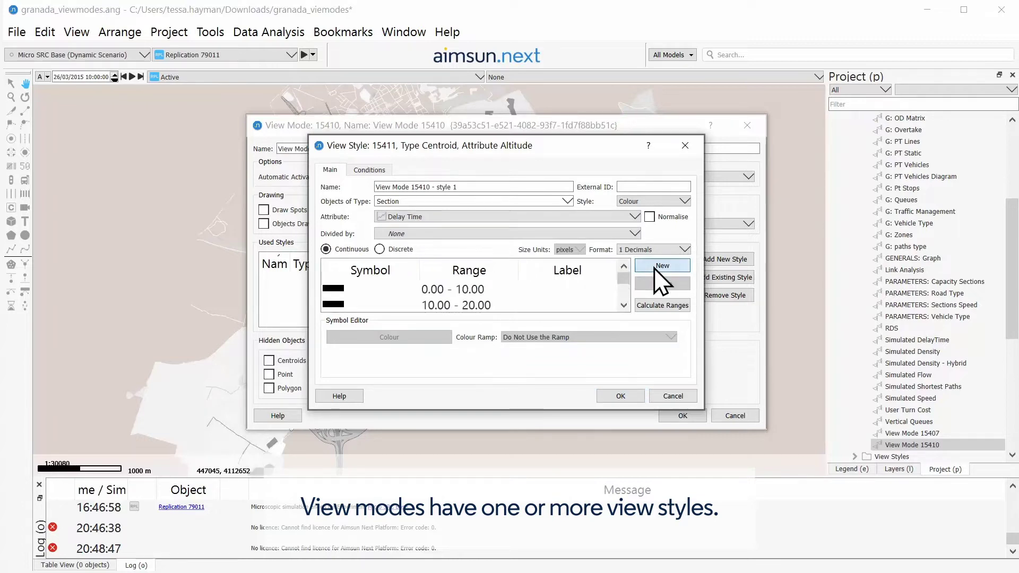
{"action": "left_click_drag", "start_coordinate": [704, 410], "coordinate": [756, 508]}
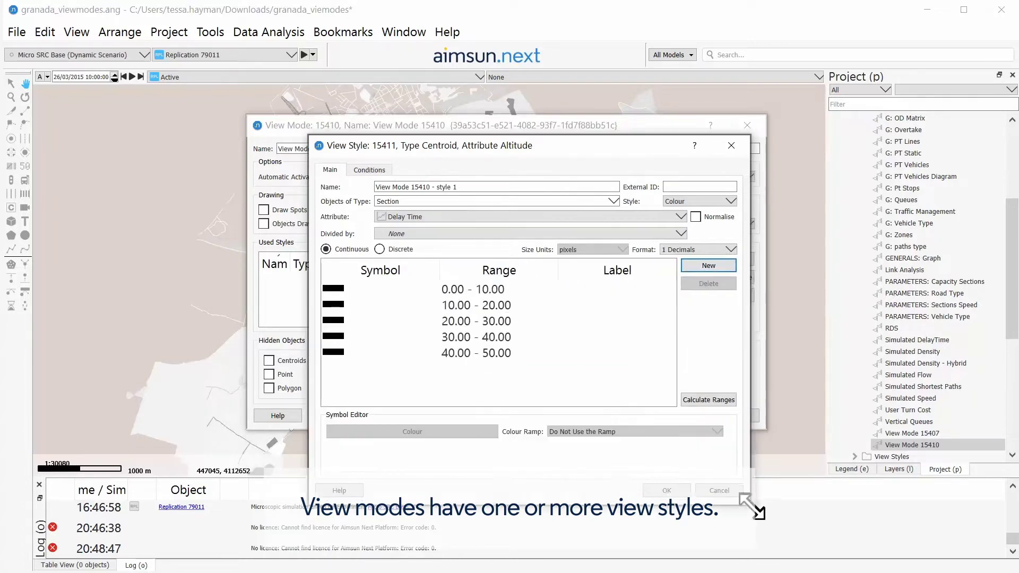
{"action": "left_click", "coordinate": [701, 265]}
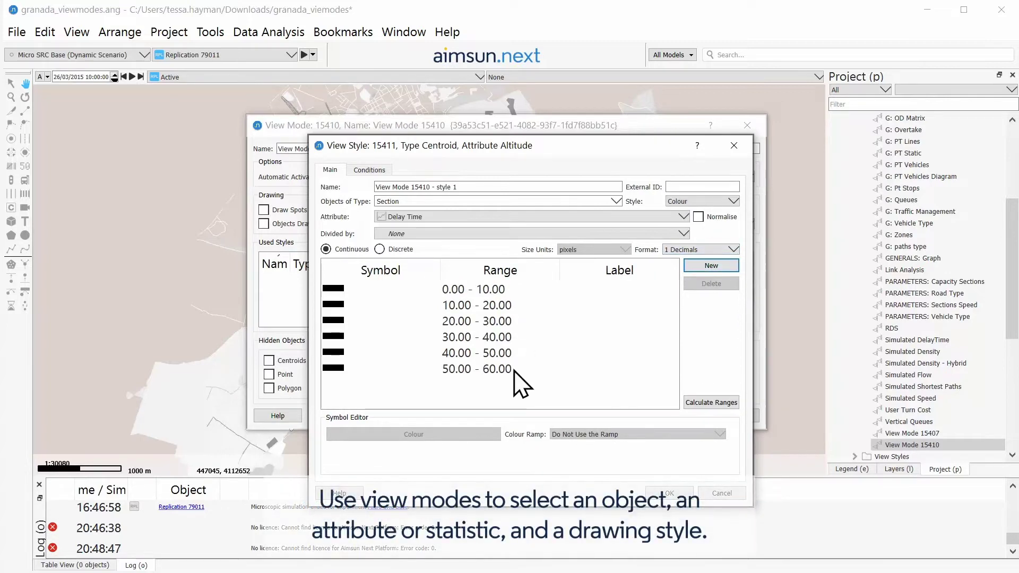
{"action": "left_click_drag", "start_coordinate": [513, 368], "coordinate": [487, 368]}
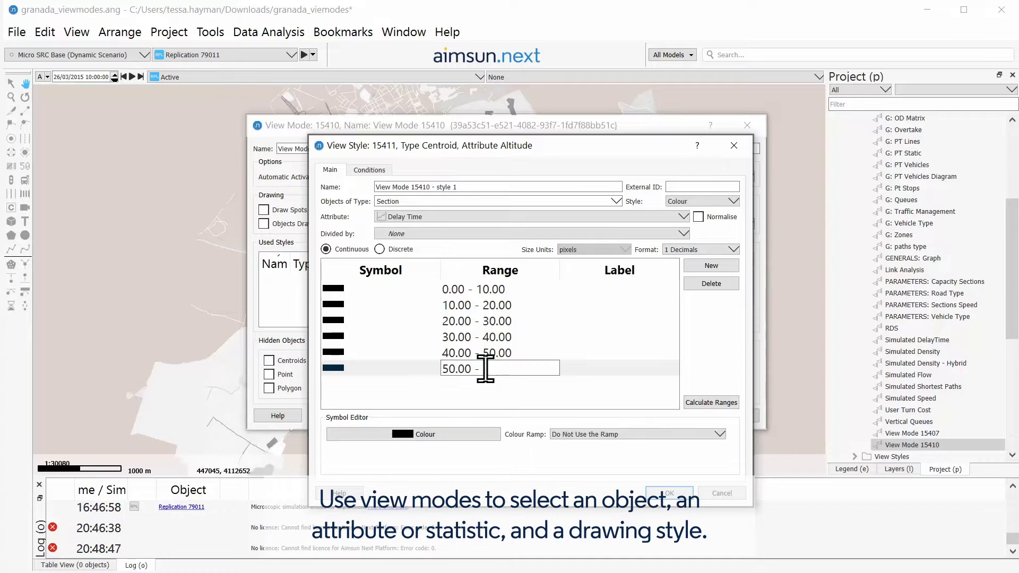
{"action": "left_click", "coordinate": [508, 322]}
{"action": "left_click", "coordinate": [575, 434]}
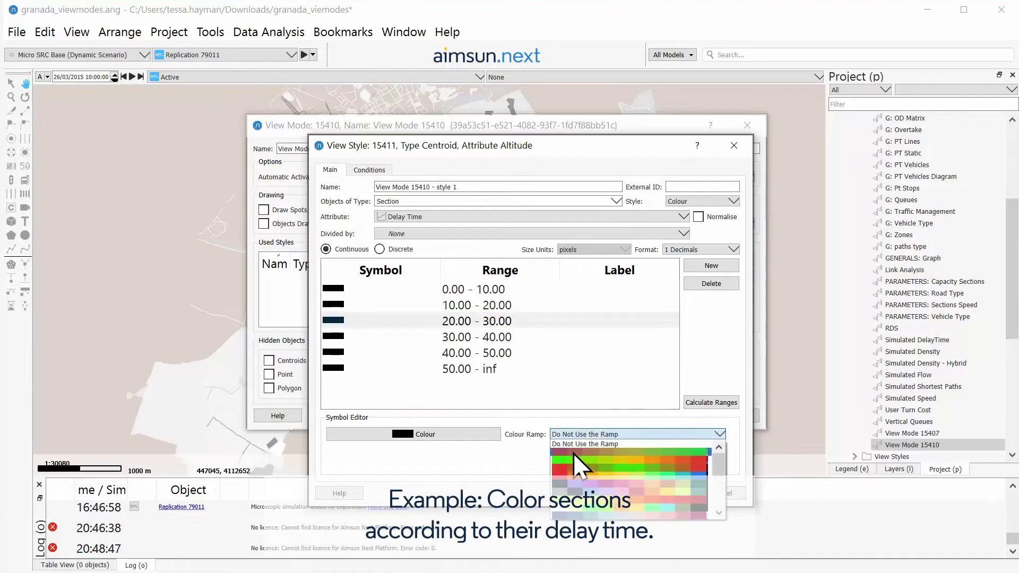
{"action": "left_click", "coordinate": [574, 460]}
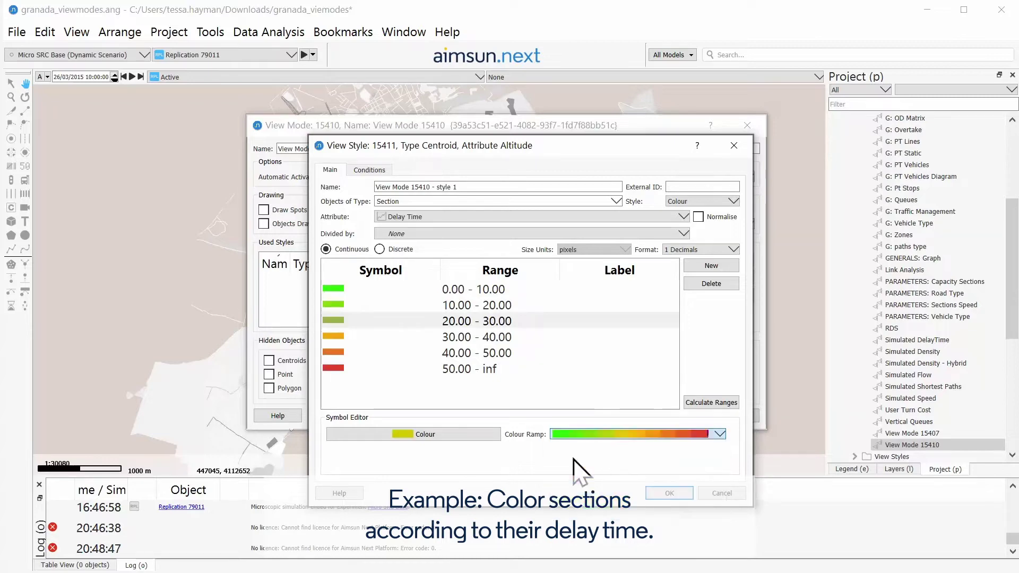
Calculate four K-means ranges from 0 to 339, accept them and save the style
{"action": "left_click", "coordinate": [706, 401]}
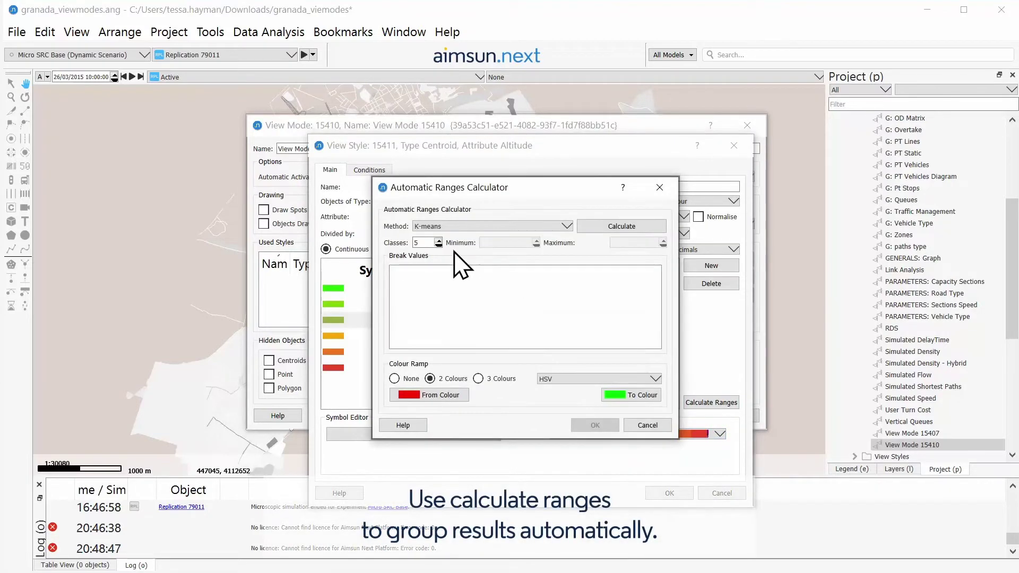
{"action": "left_click", "coordinate": [597, 225]}
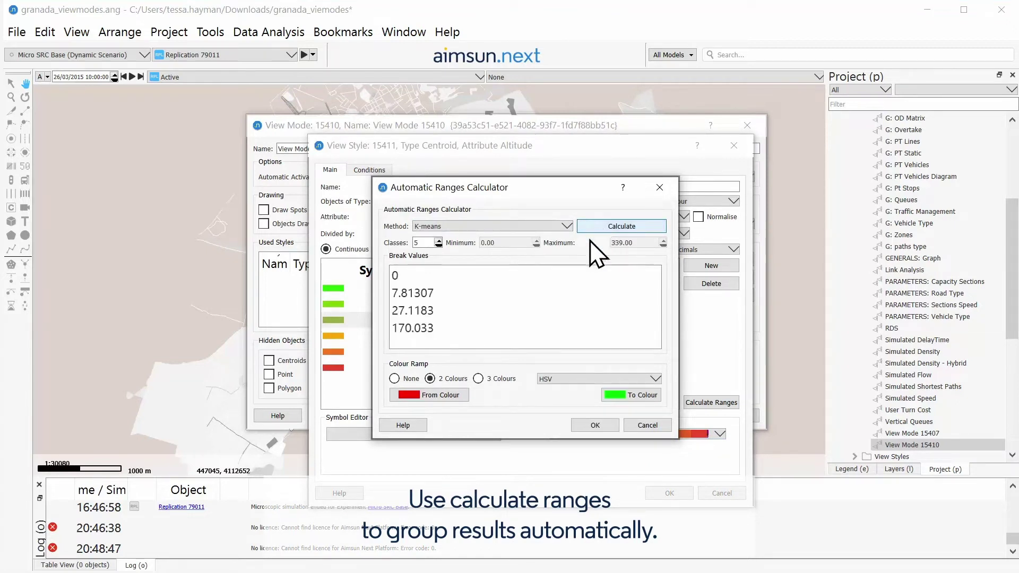
{"action": "left_click", "coordinate": [605, 428]}
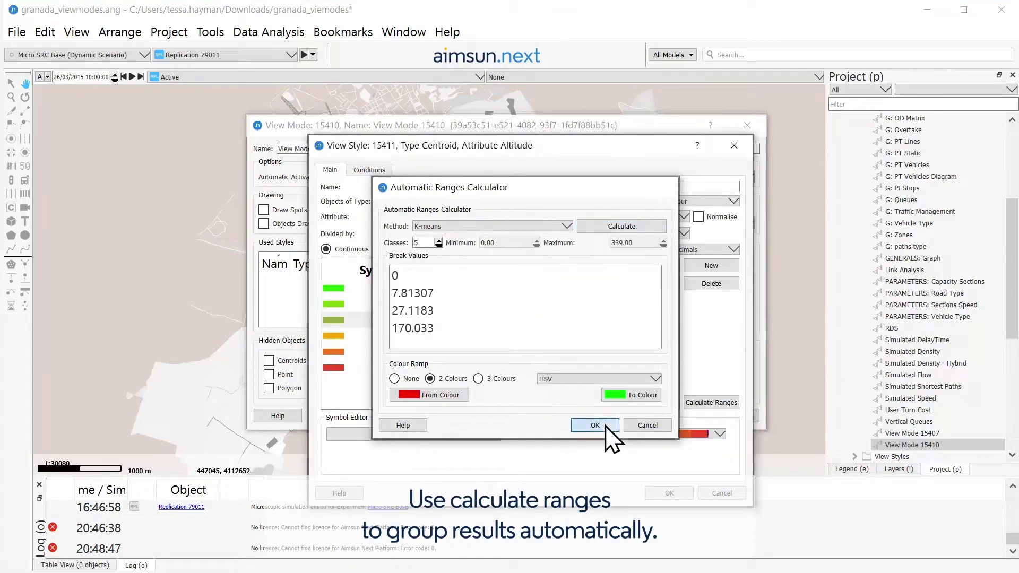
{"action": "left_click", "coordinate": [670, 492]}
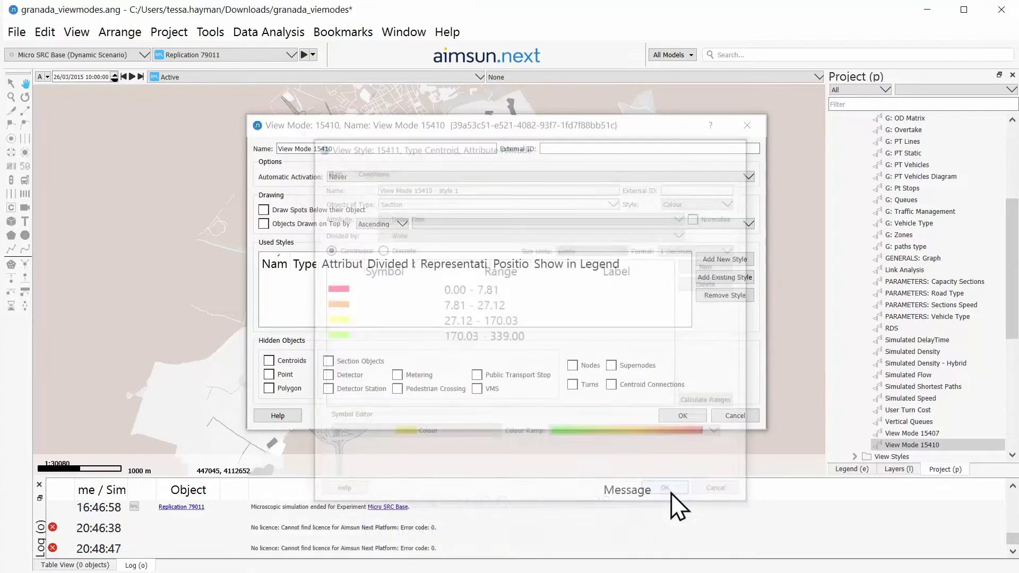
Apply View Mode 15410 to the network map and show its legend
{"action": "left_click", "coordinate": [682, 415]}
{"action": "left_click", "coordinate": [524, 78]}
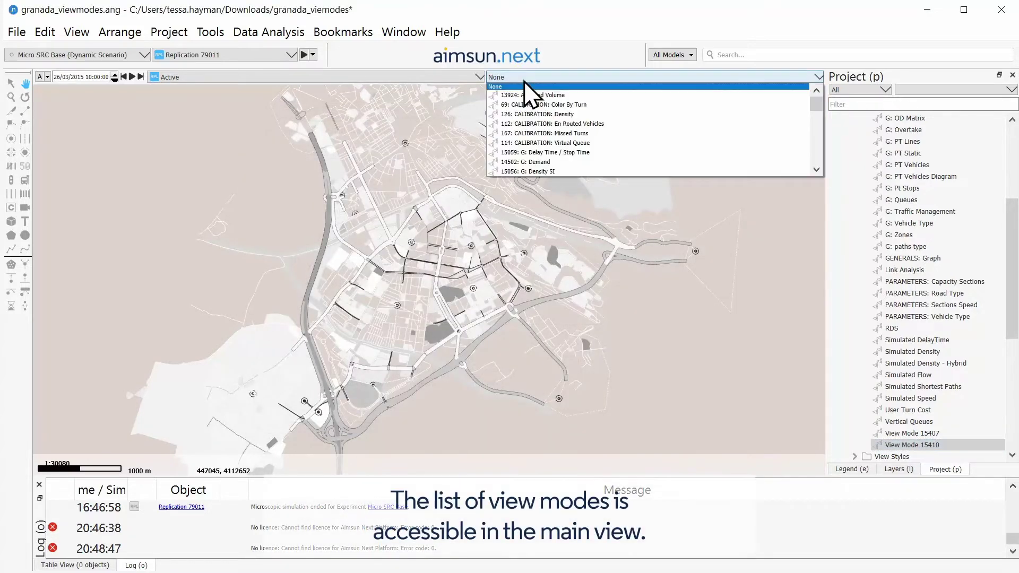
{"action": "scroll", "coordinate": [538, 161], "scroll_direction": "down", "scroll_amount": 12}
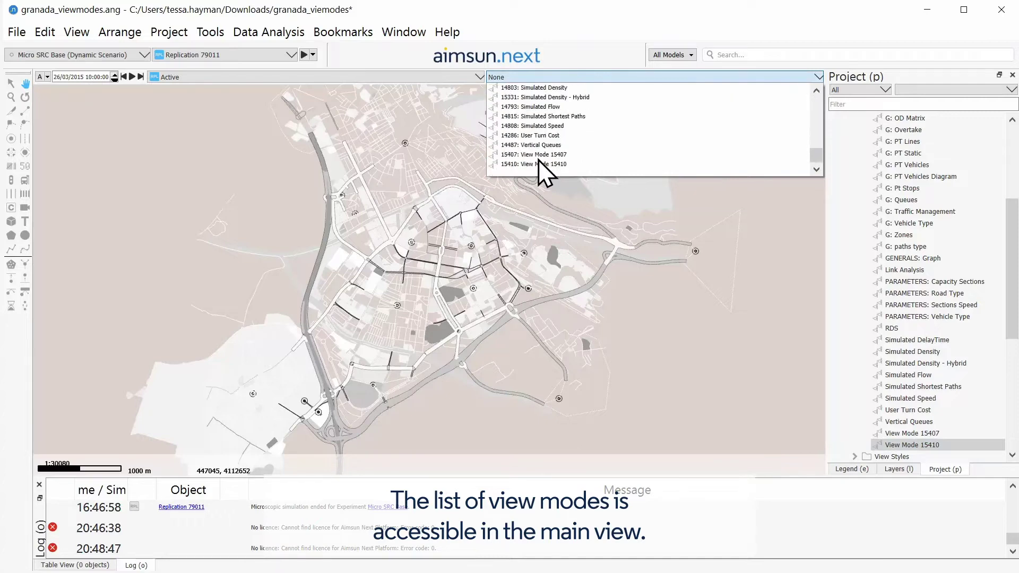
{"action": "left_click", "coordinate": [545, 164]}
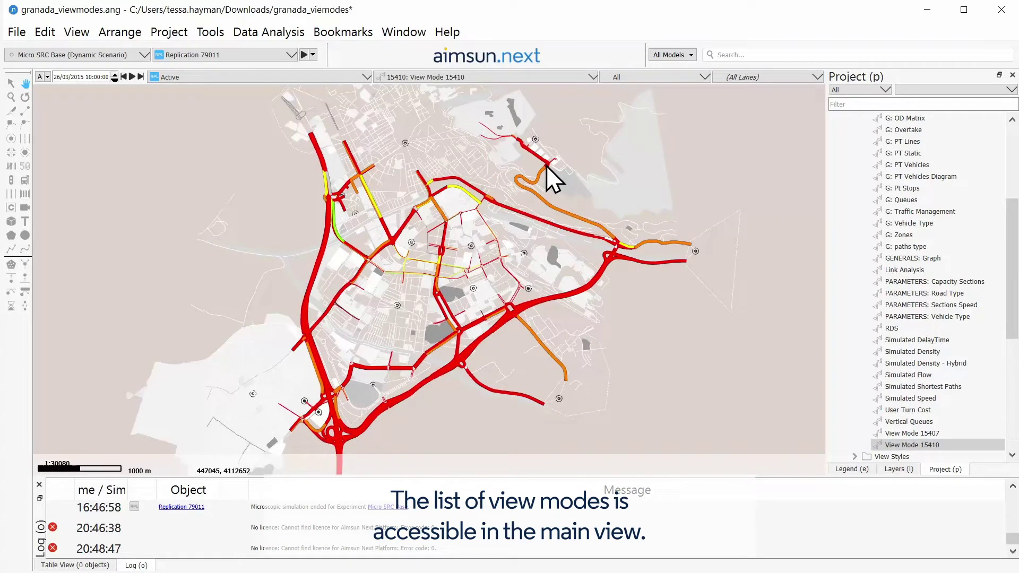
{"action": "left_click", "coordinate": [851, 469]}
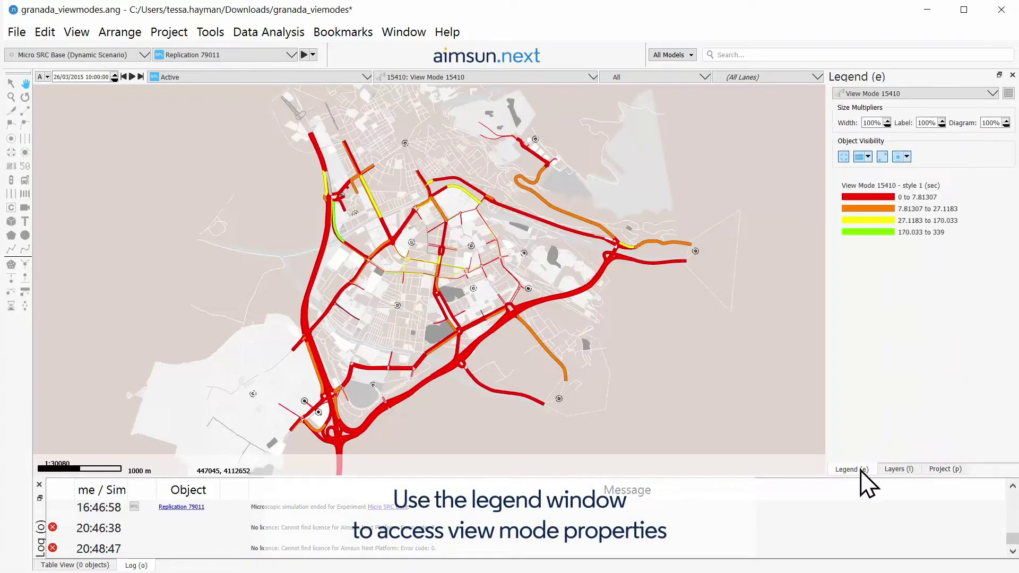
Set the drawn road width to 60% and toggle centroid markers off and back on
{"action": "left_click", "coordinate": [886, 120]}
{"action": "left_click", "coordinate": [886, 120]}
{"action": "left_click", "coordinate": [887, 120]}
{"action": "left_click", "coordinate": [887, 126]}
{"action": "left_click", "coordinate": [887, 125]}
{"action": "left_click", "coordinate": [887, 125]}
{"action": "left_click", "coordinate": [887, 125]}
{"action": "left_click", "coordinate": [887, 125]}
{"action": "left_click", "coordinate": [887, 125]}
{"action": "left_click", "coordinate": [887, 125]}
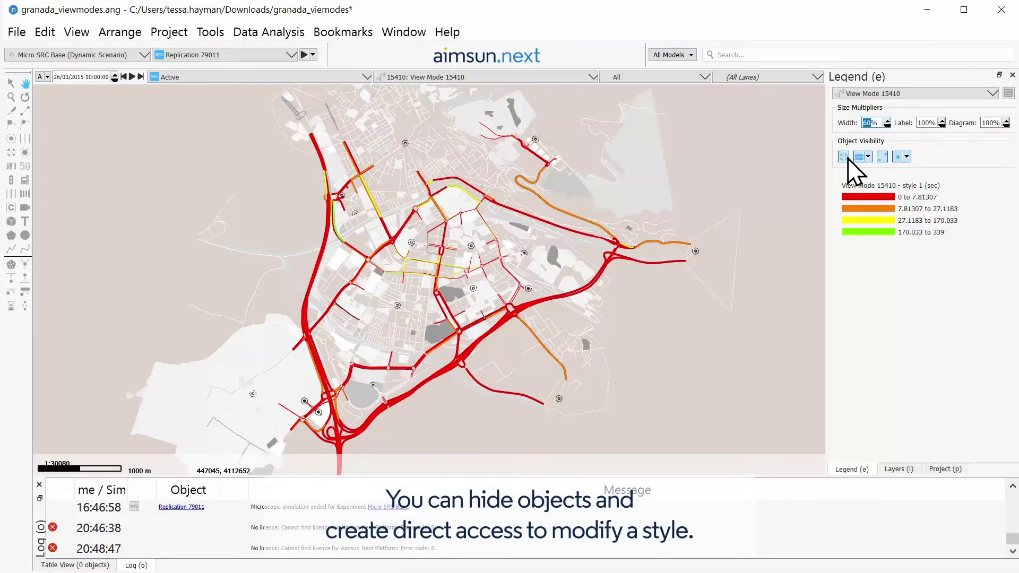
{"action": "left_click", "coordinate": [896, 157]}
{"action": "left_click", "coordinate": [896, 157]}
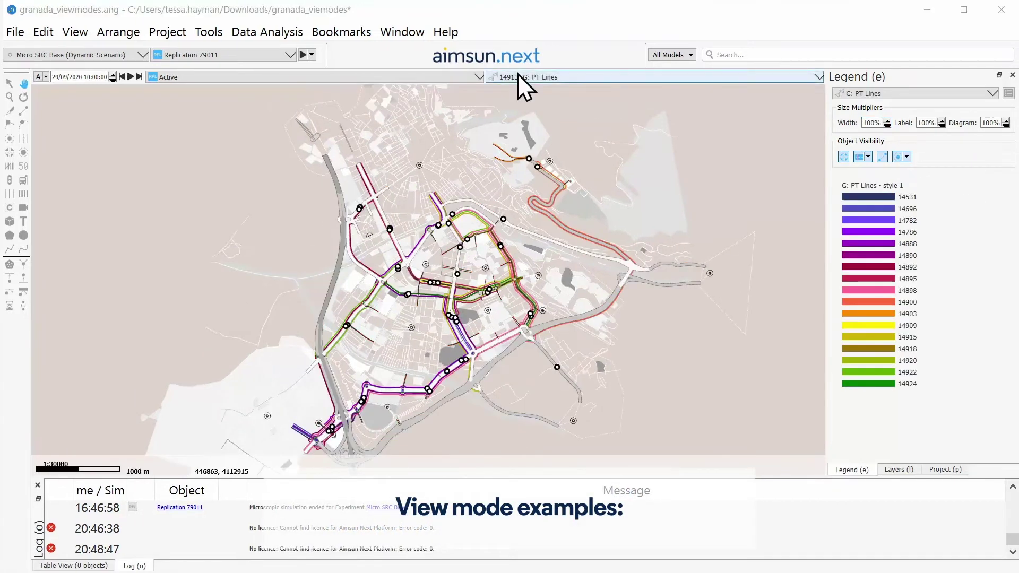
Switch the map to G: Delay Time / Stop Time, then G: Demand, then G: PT Static
{"action": "left_click", "coordinate": [517, 76]}
{"action": "scroll", "coordinate": [530, 114], "scroll_direction": "up", "scroll_amount": 2}
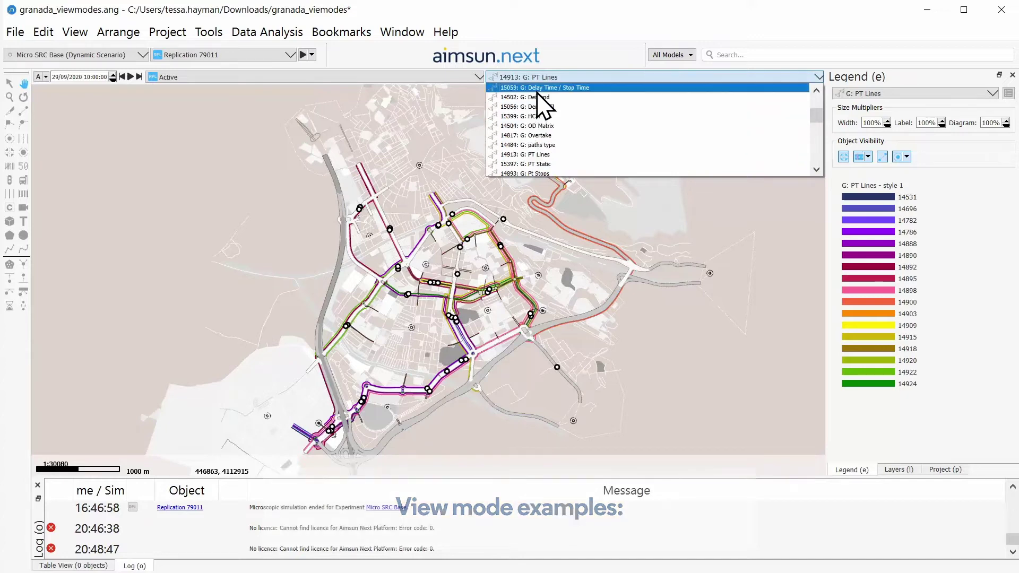
{"action": "left_click", "coordinate": [537, 91]}
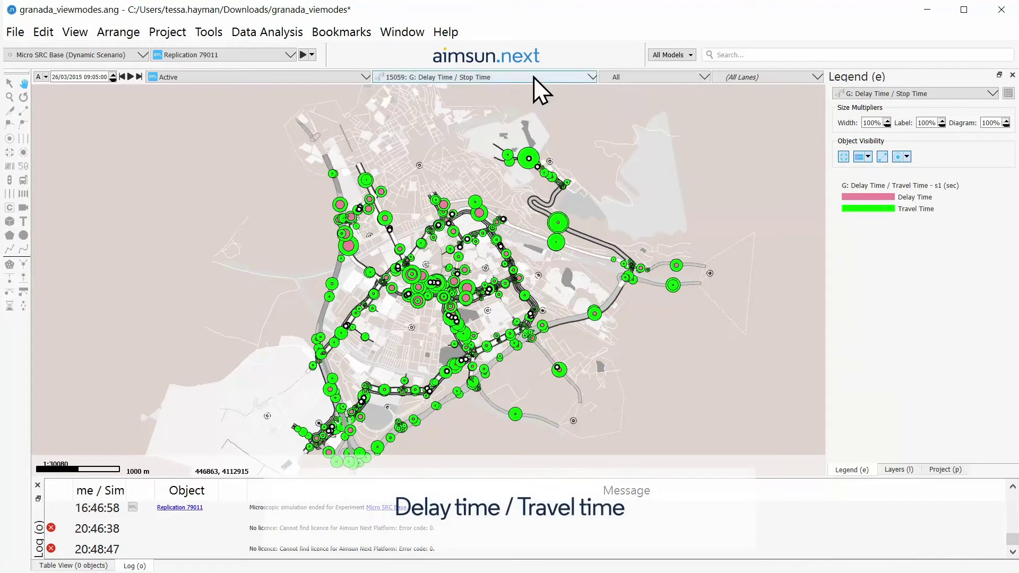
{"action": "left_click", "coordinate": [533, 78]}
{"action": "left_click", "coordinate": [501, 99]}
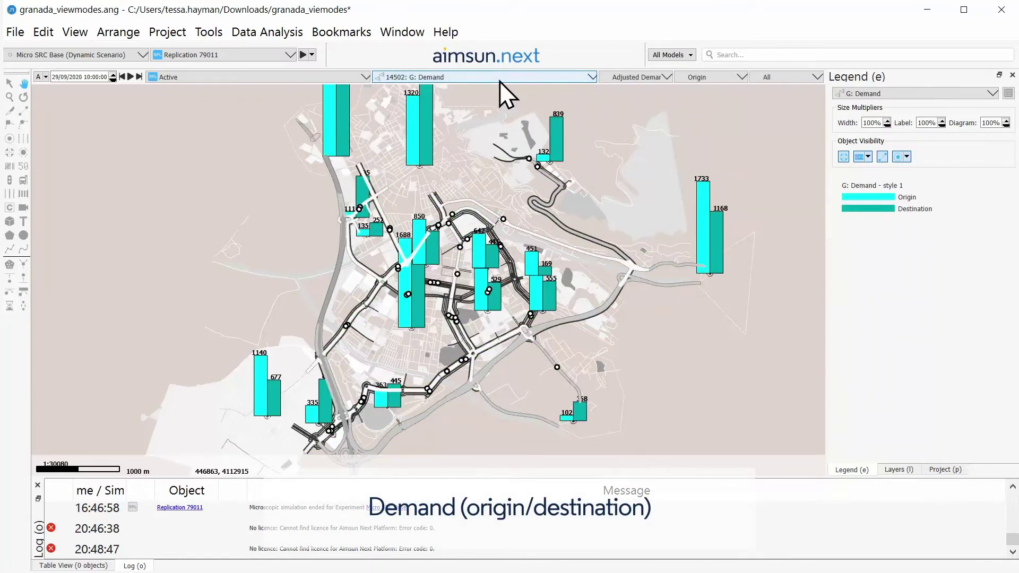
{"action": "left_click", "coordinate": [499, 80]}
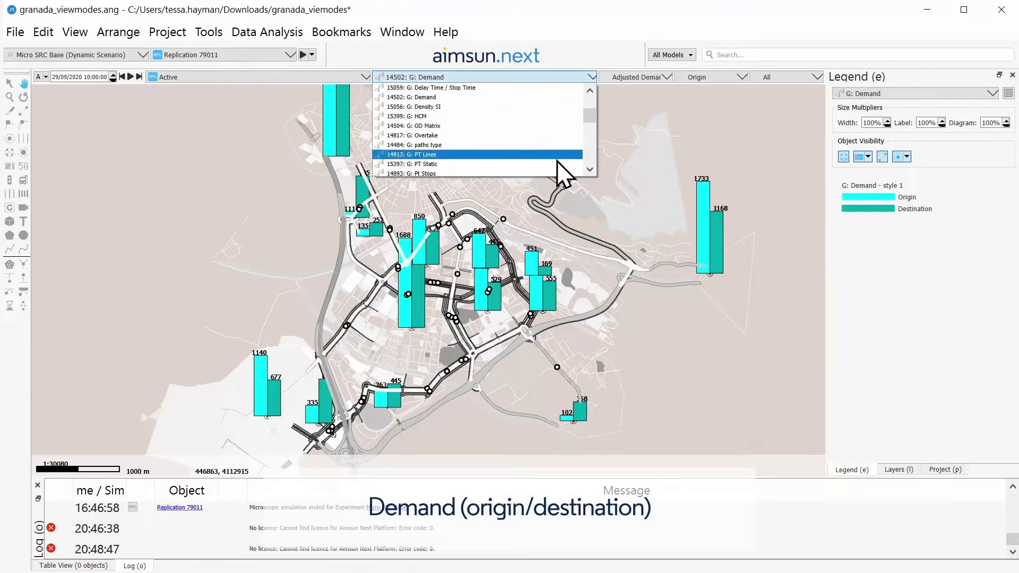
{"action": "left_click", "coordinate": [556, 164]}
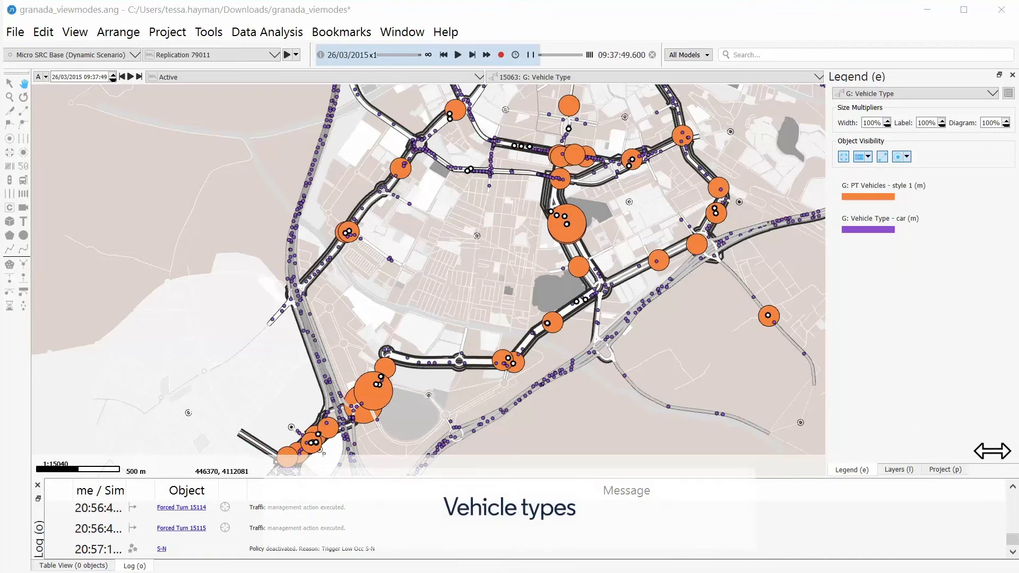
Play the simulation replay in G: Vehicle Type view mode, then pause it
{"action": "left_click", "coordinate": [457, 53]}
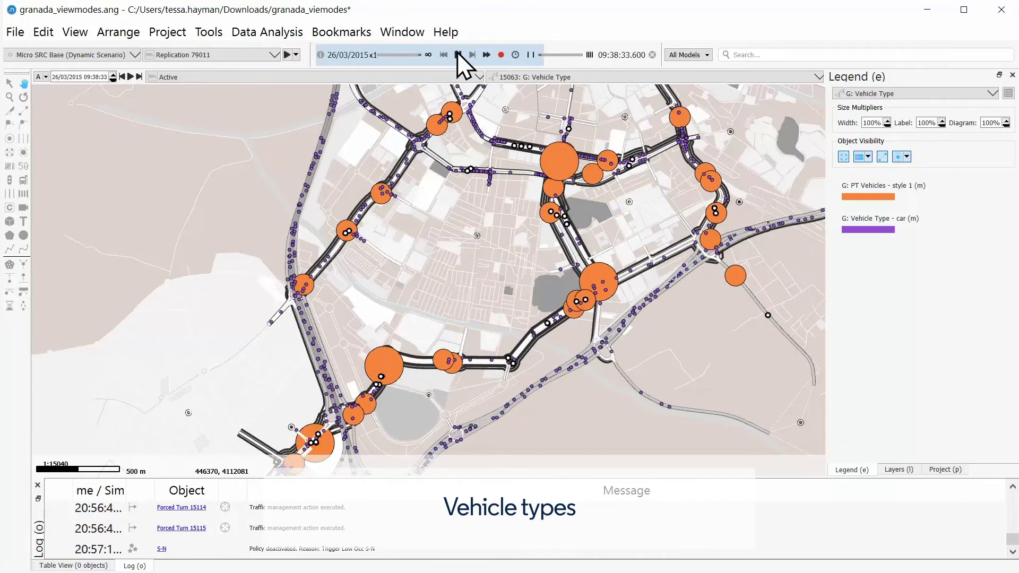
{"action": "left_click", "coordinate": [456, 53]}
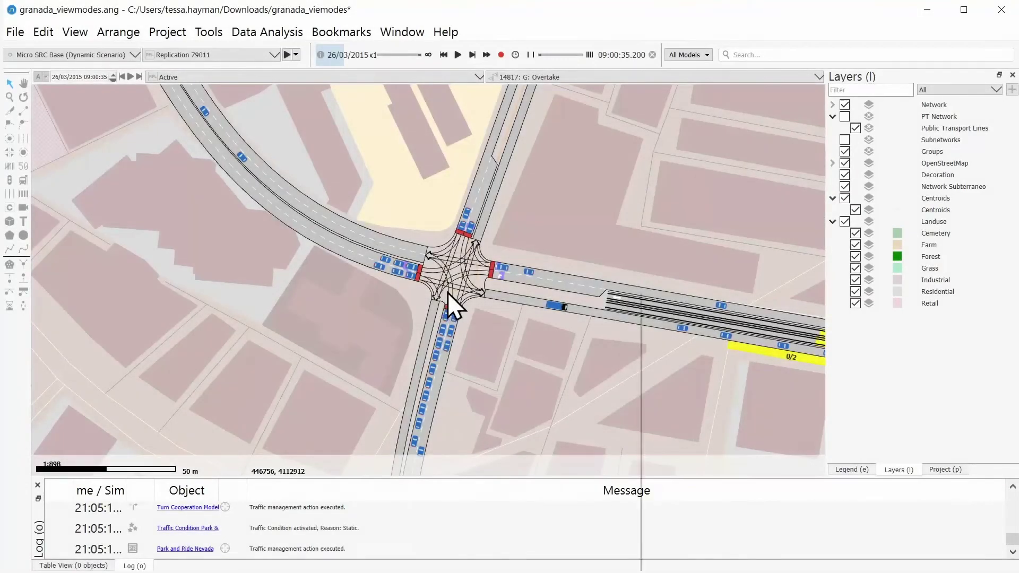
Add an Analysis Dynamic Label to the intersection node showing the Count attribute
{"action": "right_click", "coordinate": [448, 292]}
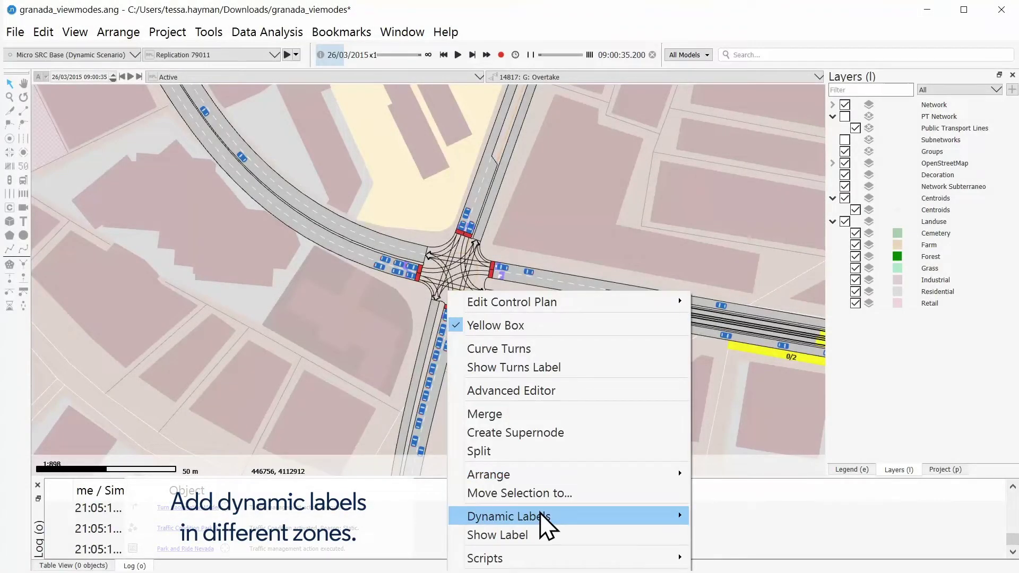
{"action": "mouse_move", "coordinate": [641, 514]}
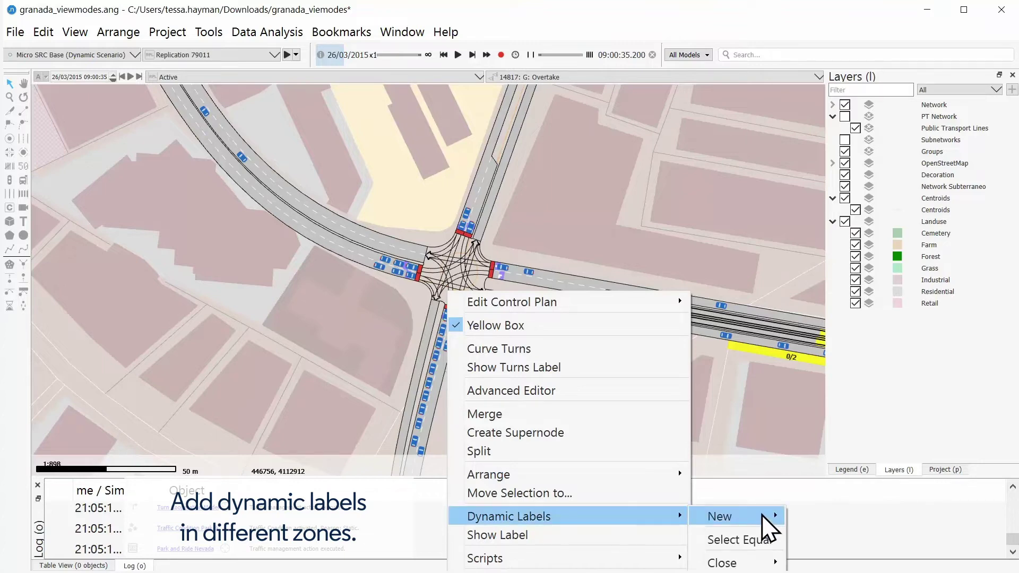
{"action": "mouse_move", "coordinate": [769, 527]}
{"action": "left_click", "coordinate": [836, 529]}
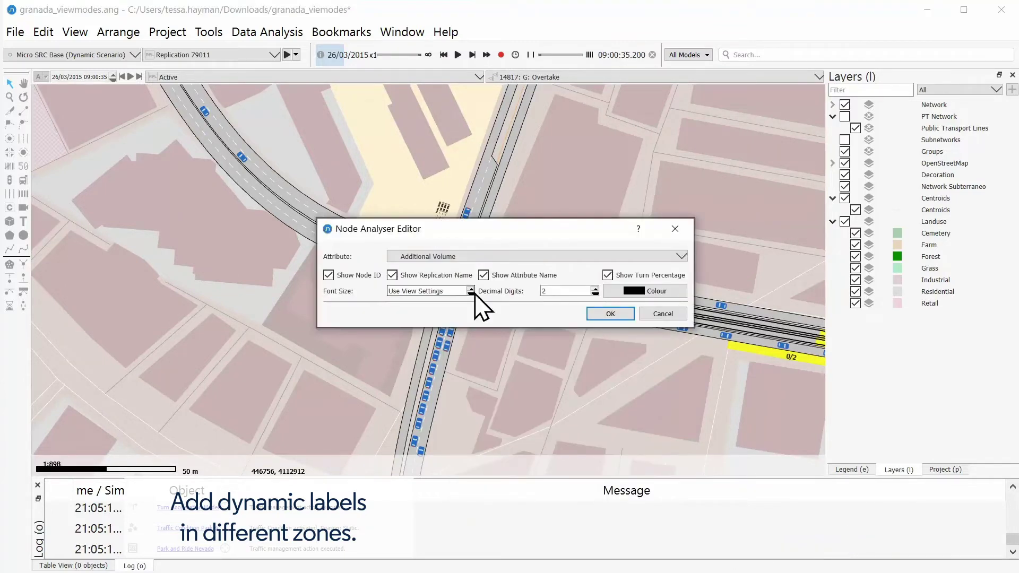
{"action": "left_click", "coordinate": [459, 256]}
{"action": "key", "text": "c"}
{"action": "key", "text": "o"}
{"action": "key", "text": "u"}
{"action": "left_click", "coordinate": [479, 399]}
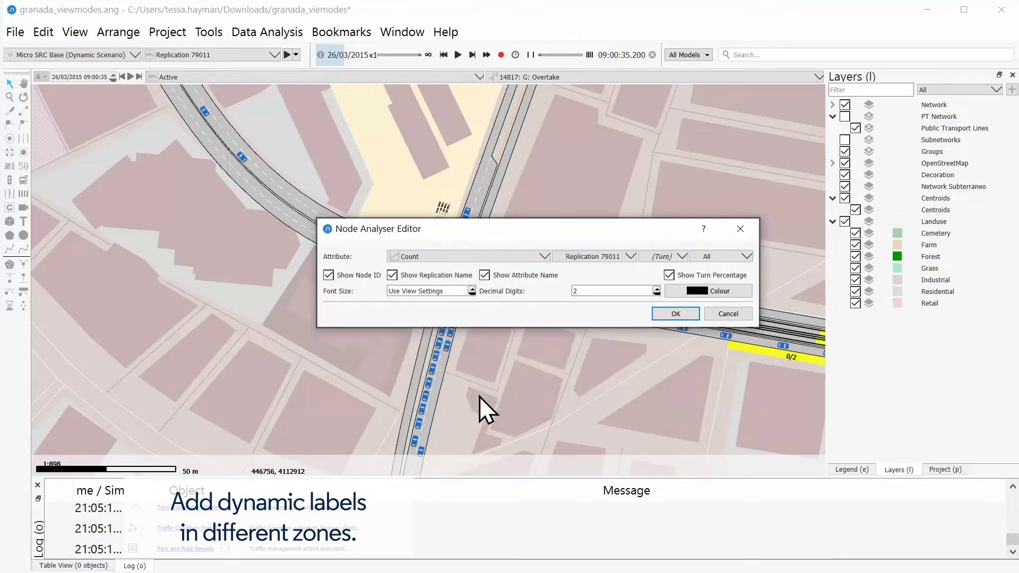
Hide the node ID, replication name and attribute name, set font size 5, and create the labels
{"action": "left_click", "coordinate": [350, 276]}
{"action": "left_click", "coordinate": [392, 275]}
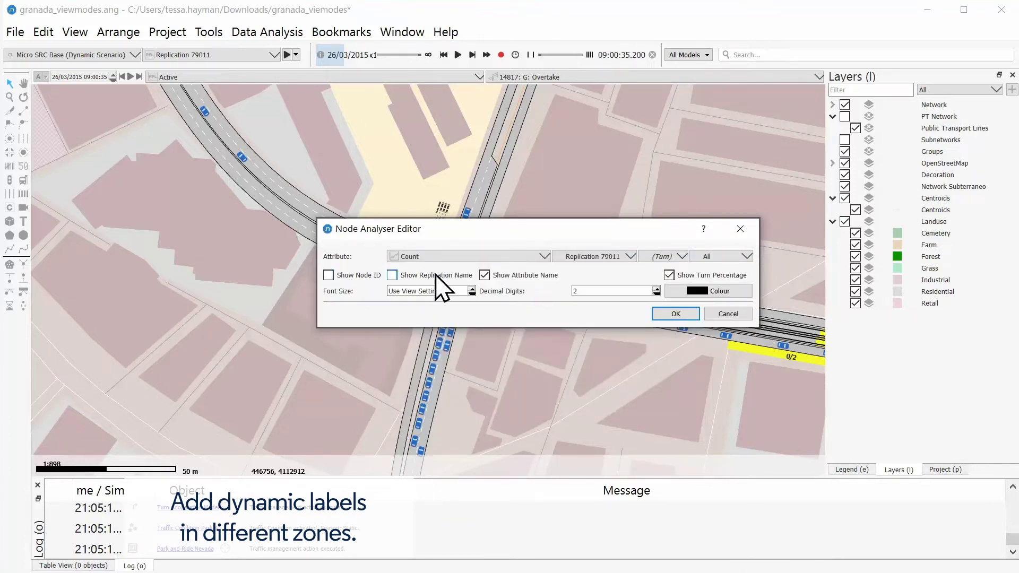
{"action": "left_click", "coordinate": [498, 278]}
{"action": "left_click_drag", "start_coordinate": [443, 291], "coordinate": [303, 286]}
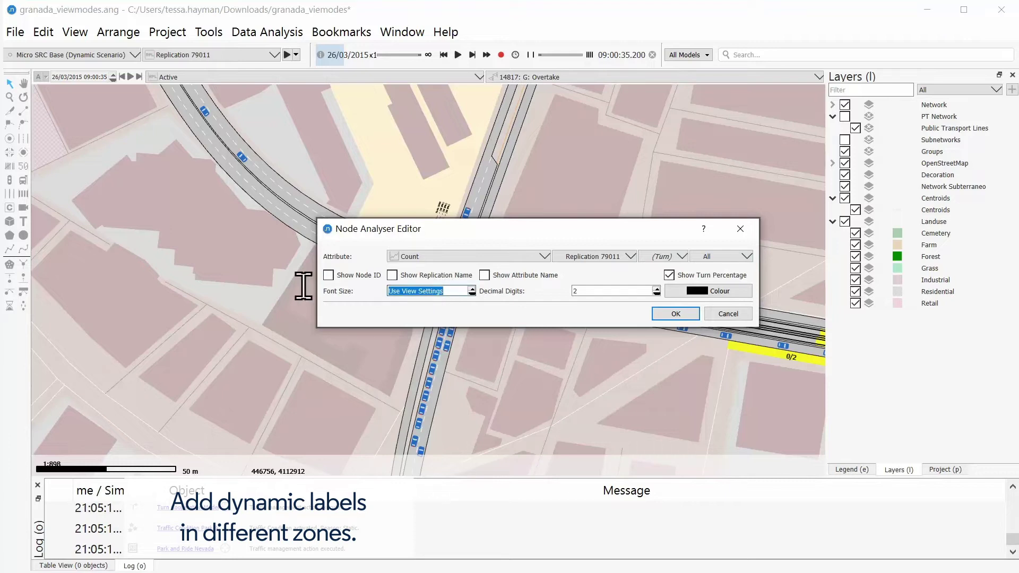
{"action": "type", "text": "5"}
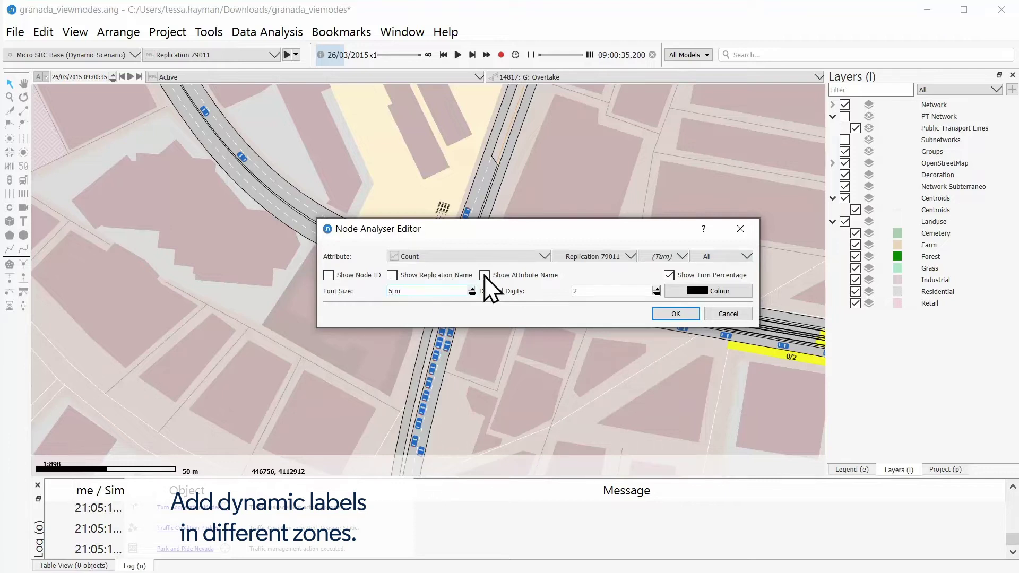
{"action": "left_click", "coordinate": [676, 314]}
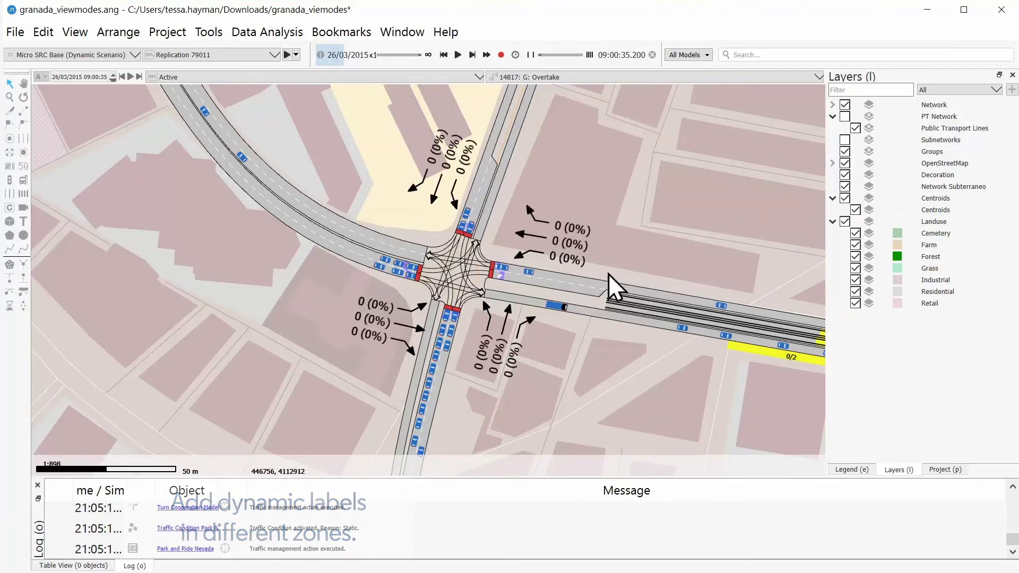
Run the simulation, pausing and resuming, until it reaches 09:07
{"action": "left_click", "coordinate": [458, 55]}
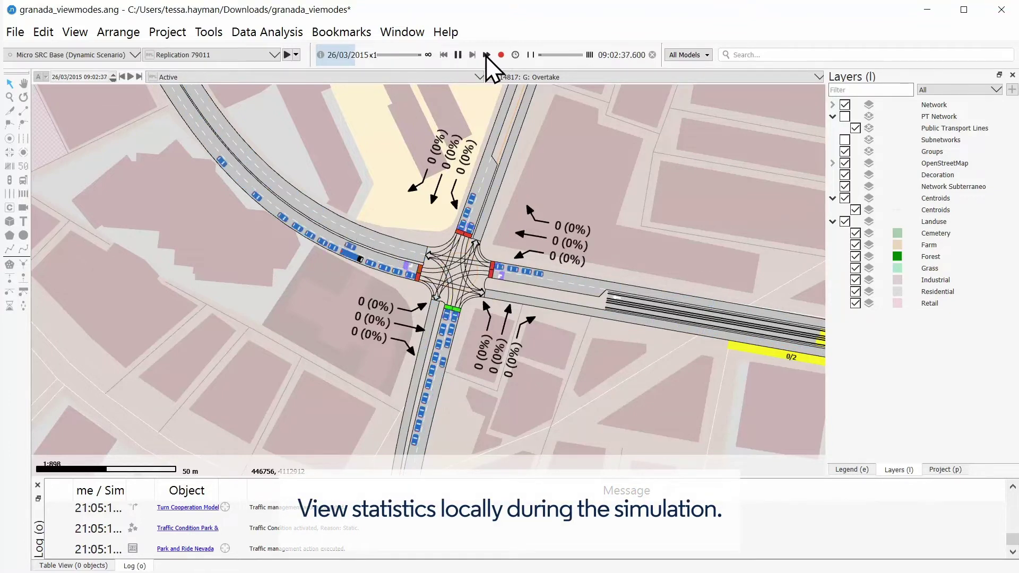
{"action": "left_click", "coordinate": [459, 55]}
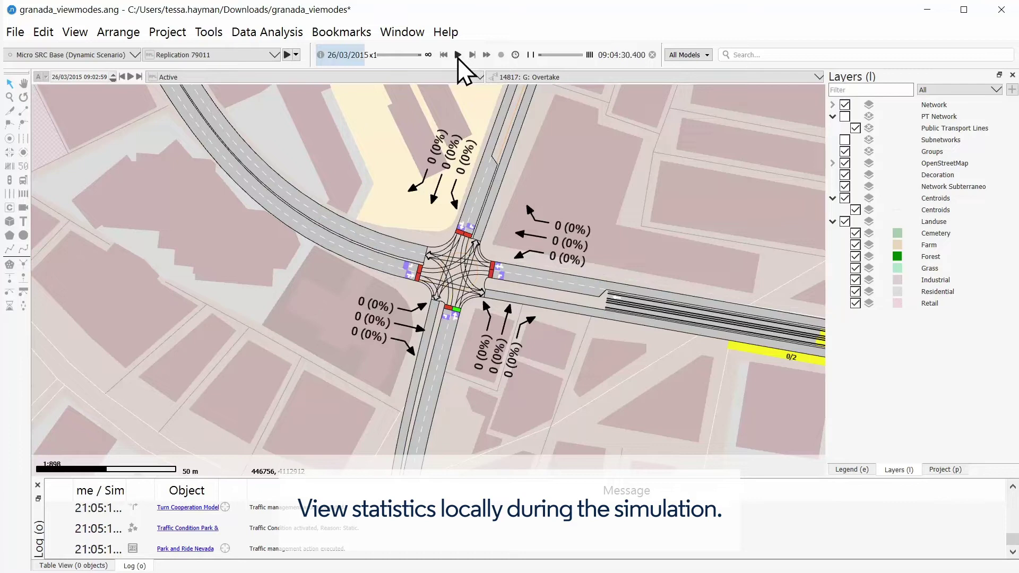
{"action": "left_click", "coordinate": [457, 55]}
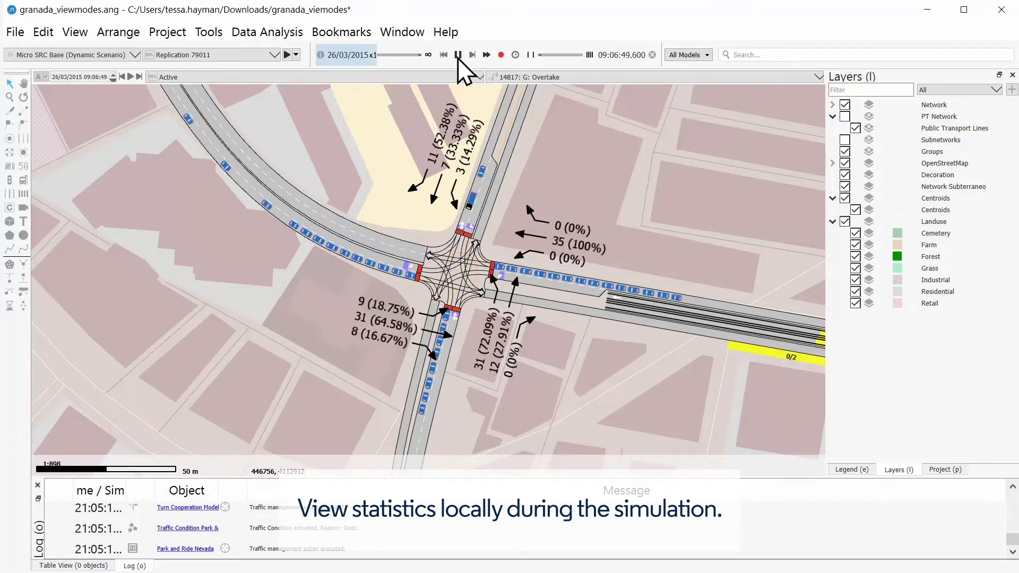
{"action": "left_click", "coordinate": [457, 55]}
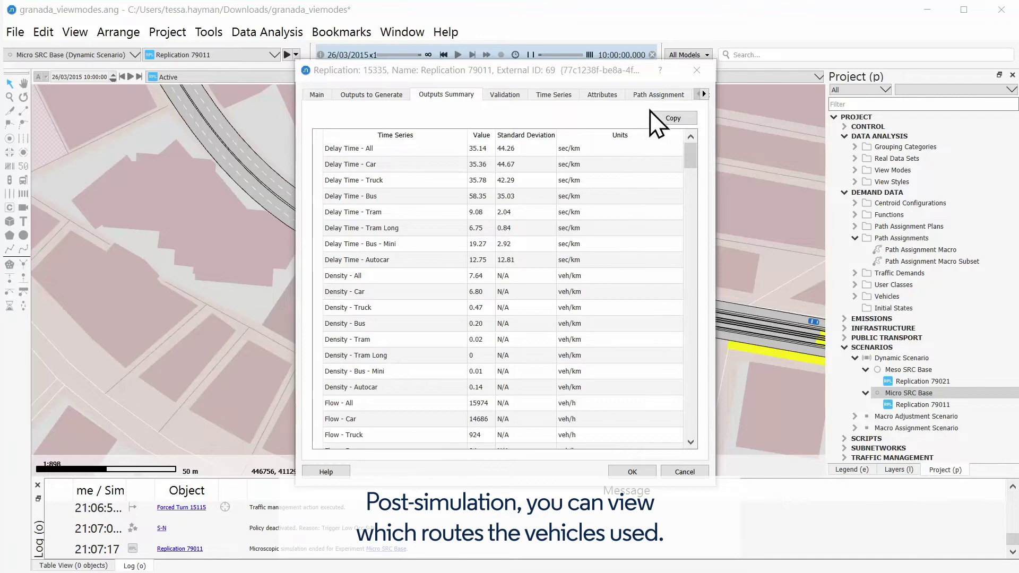
Open the Path Assignment results, list the paths used and show chosen routes on the map
{"action": "left_click", "coordinate": [652, 95]}
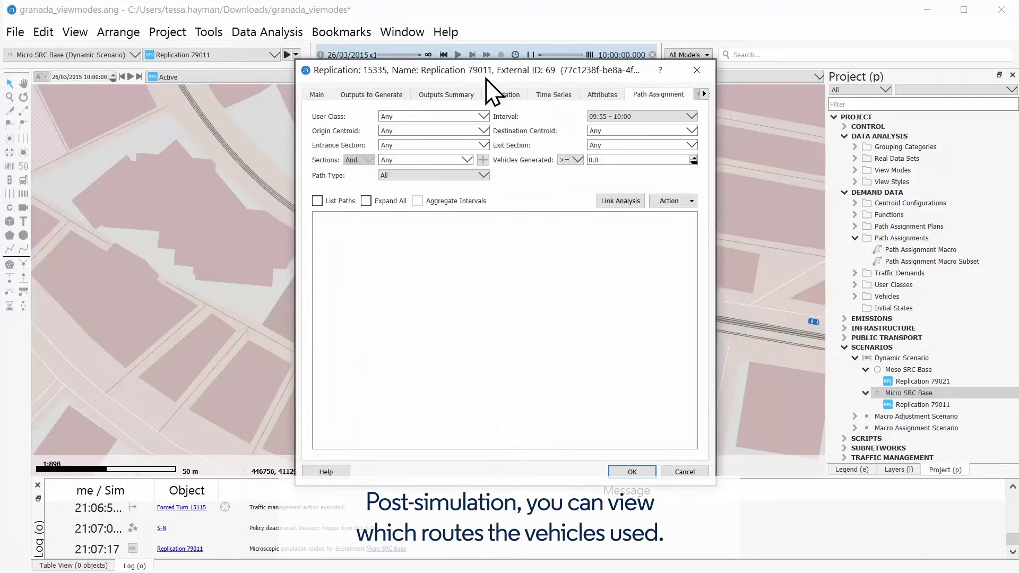
{"action": "left_click_drag", "start_coordinate": [484, 71], "coordinate": [740, 81]}
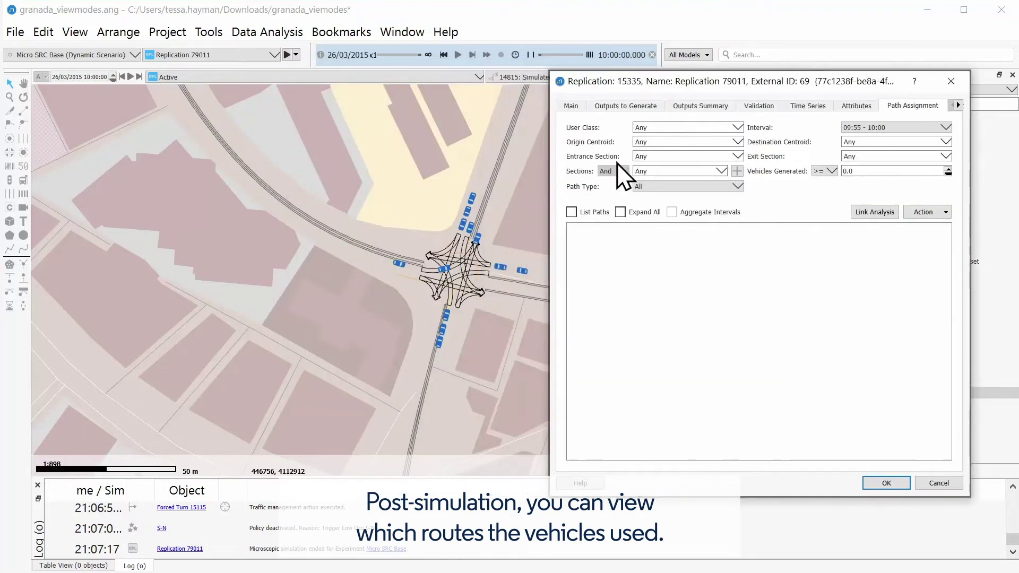
{"action": "left_click", "coordinate": [585, 211]}
{"action": "left_click", "coordinate": [650, 291]}
{"action": "left_click", "coordinate": [651, 300]}
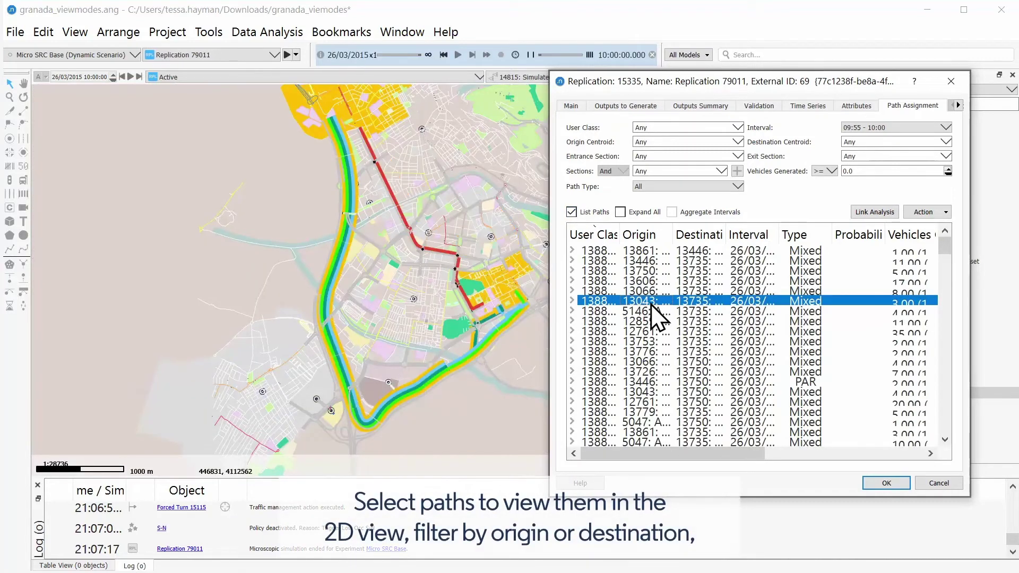
{"action": "key", "text": "Down"}
{"action": "key", "text": "Down"}
{"action": "key", "text": "Down"}
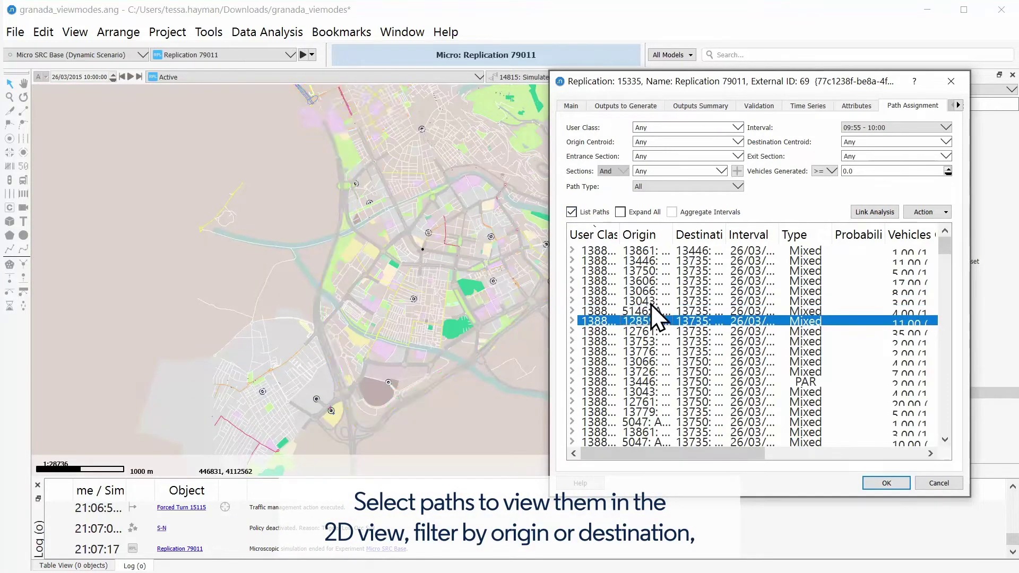
{"action": "key", "text": "Down"}
{"action": "key", "text": "Down"}
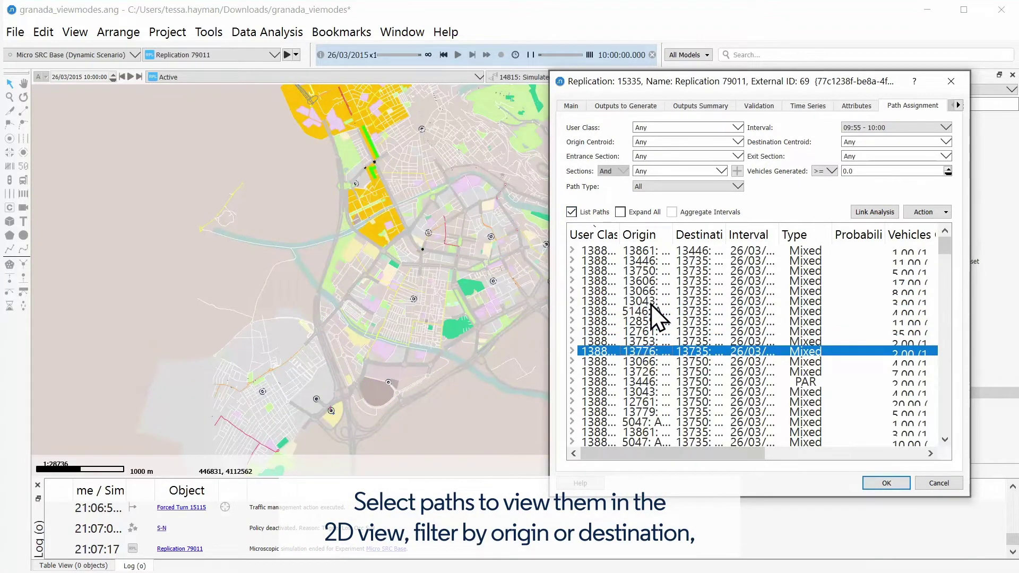
Expand path 13776 into sub-paths and display routes from 12859, 13753, 13066 and 13446
{"action": "left_click", "coordinate": [572, 351]}
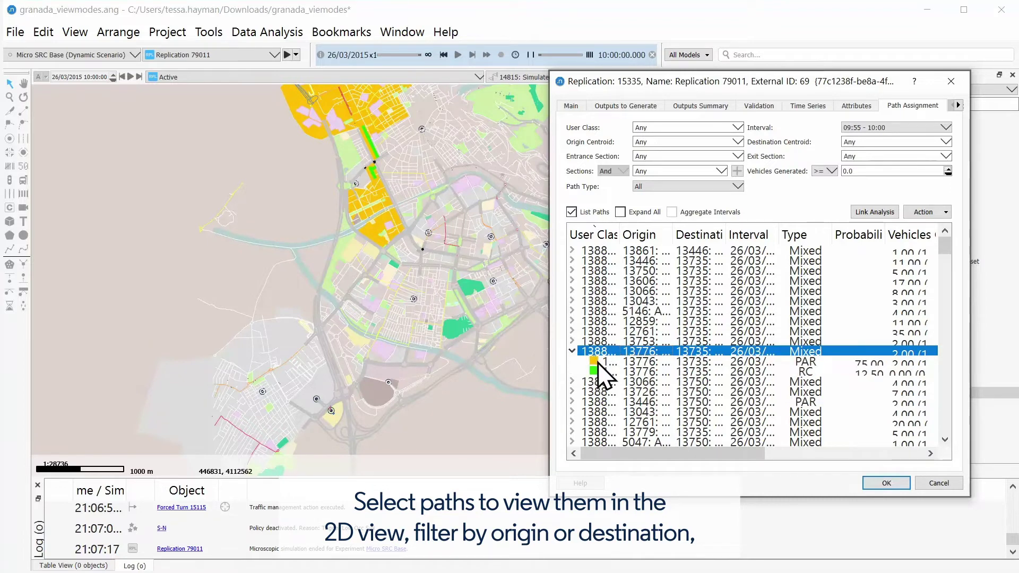
{"action": "left_click_drag", "start_coordinate": [596, 363], "coordinate": [599, 372]}
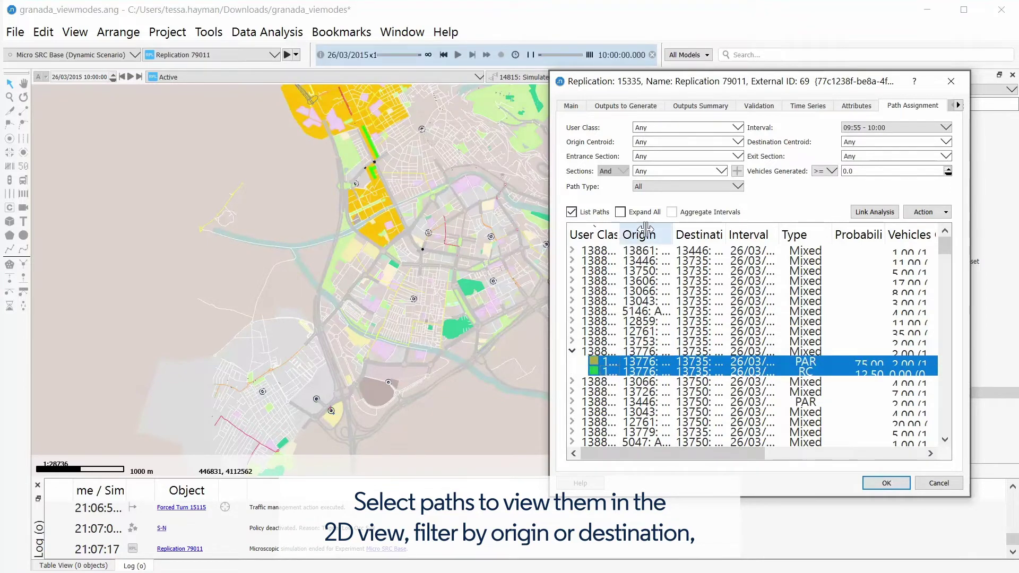
{"action": "left_click_drag", "start_coordinate": [663, 228], "coordinate": [719, 225]}
{"action": "left_click", "coordinate": [703, 321]}
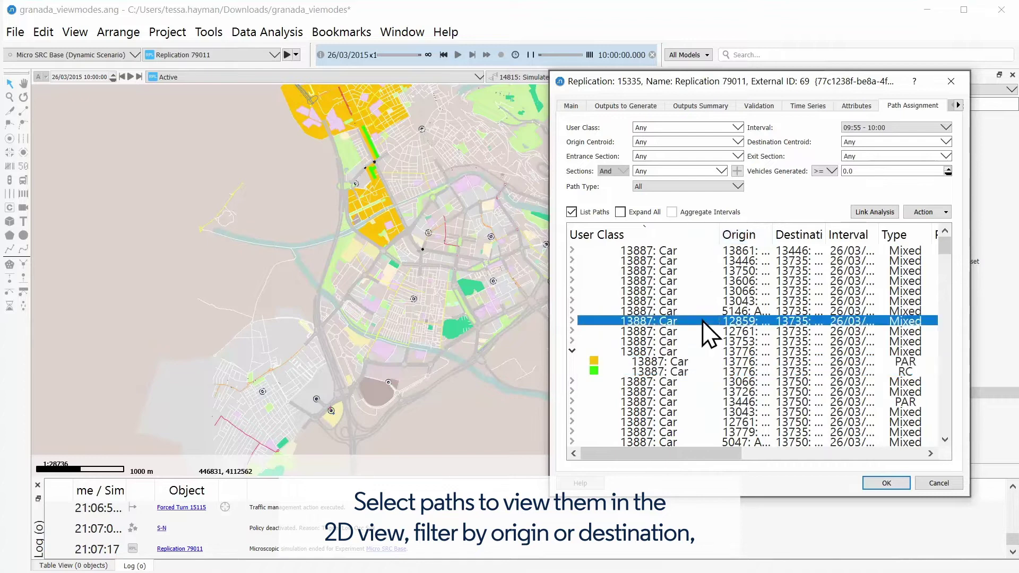
{"action": "left_click", "coordinate": [699, 341]}
{"action": "left_click", "coordinate": [696, 361]}
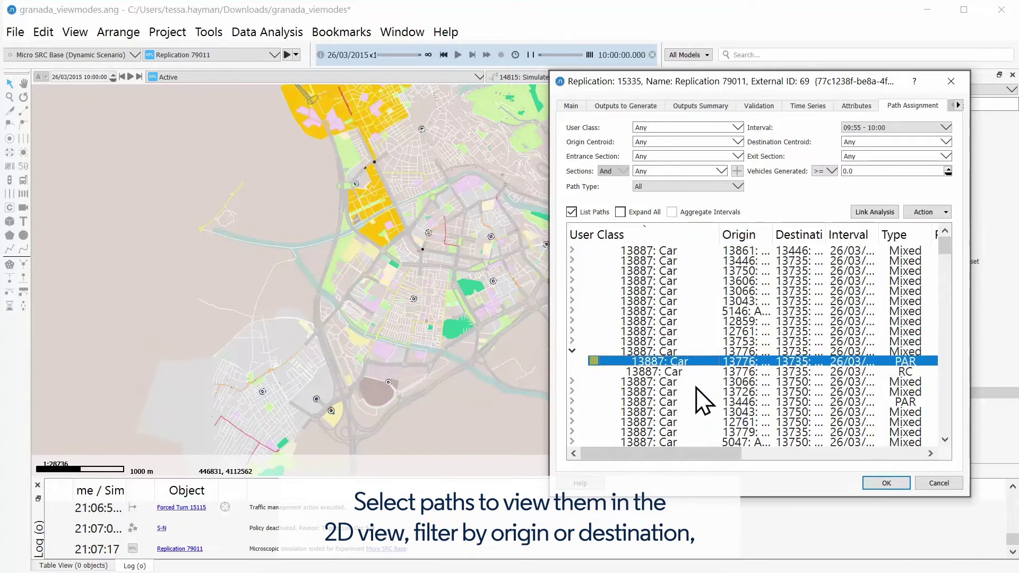
{"action": "left_click", "coordinate": [696, 382]}
{"action": "left_click", "coordinate": [699, 402]}
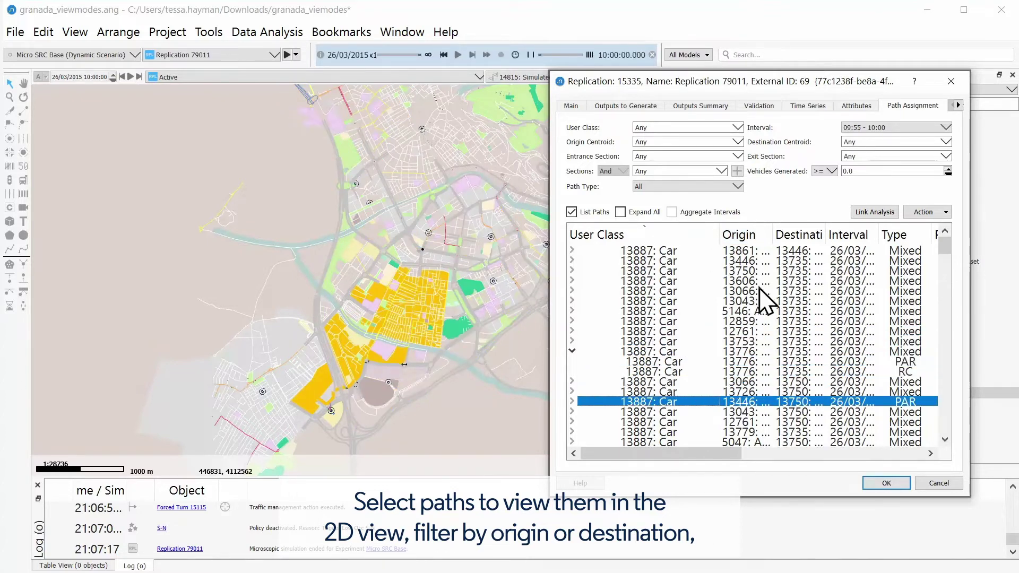
Filter the paths to those through section 13600 and run a link analysis
{"action": "left_click", "coordinate": [707, 168]}
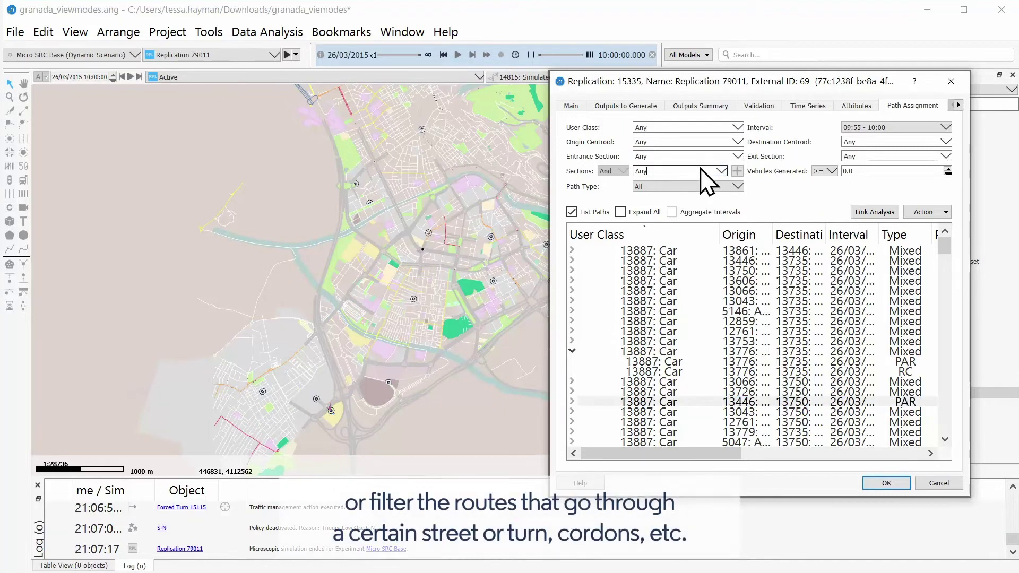
{"action": "left_click", "coordinate": [318, 331]}
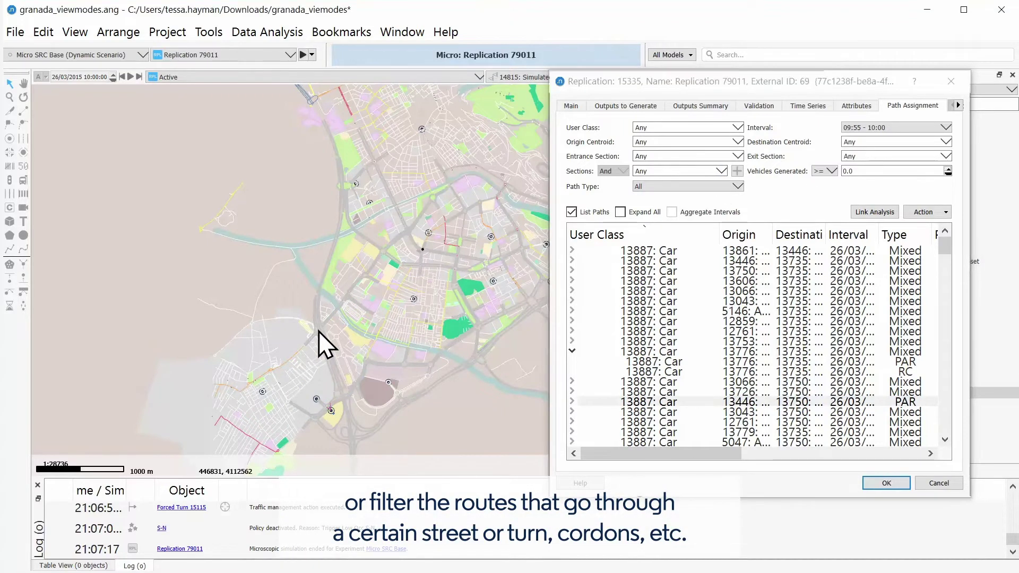
{"action": "left_click", "coordinate": [647, 251]}
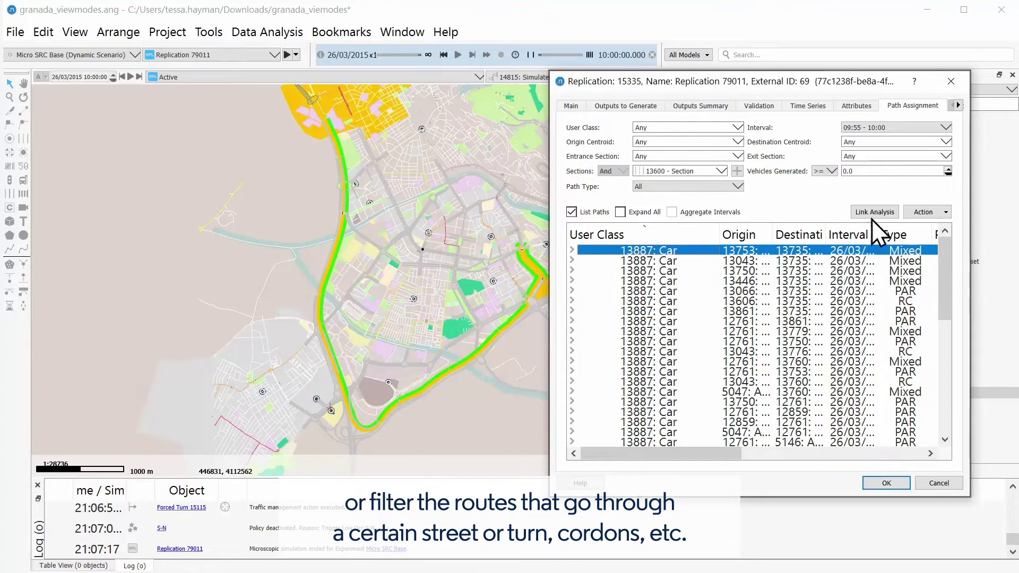
{"action": "left_click", "coordinate": [888, 208]}
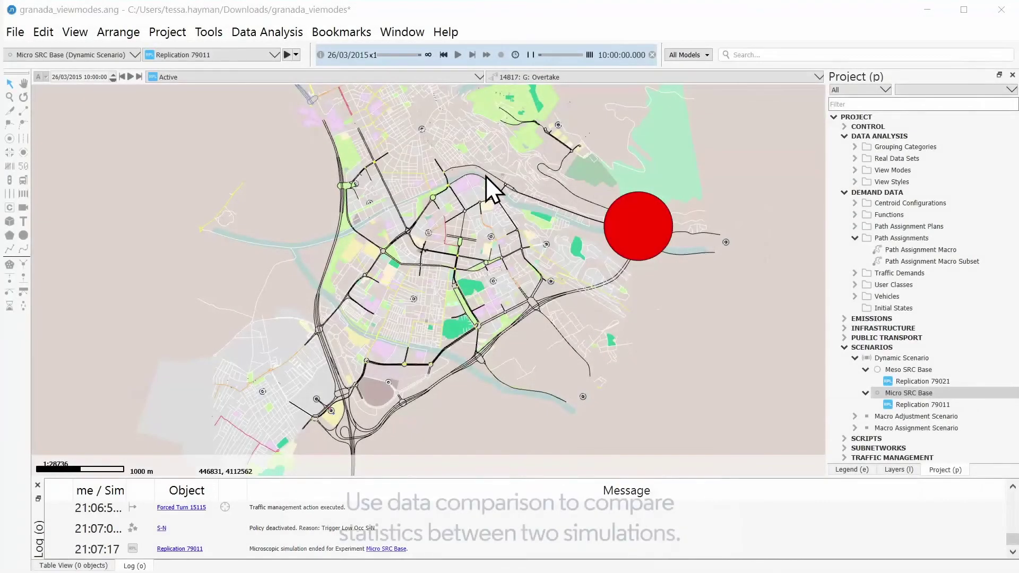
Open Data Comparison with Replication 79011 as reference, 79021 as compared, statistic Flow
{"action": "left_click", "coordinate": [280, 33]}
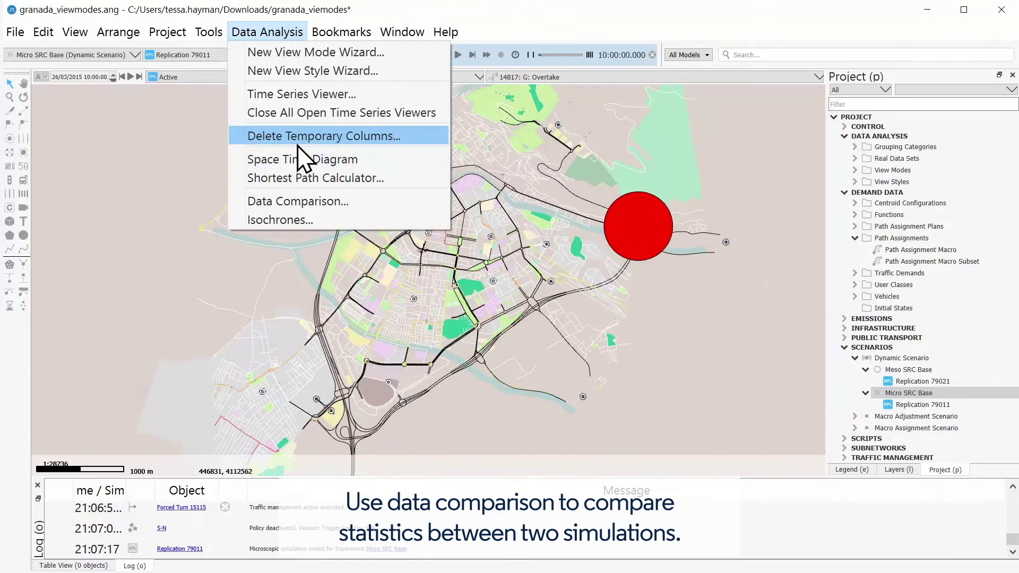
{"action": "left_click", "coordinate": [320, 201]}
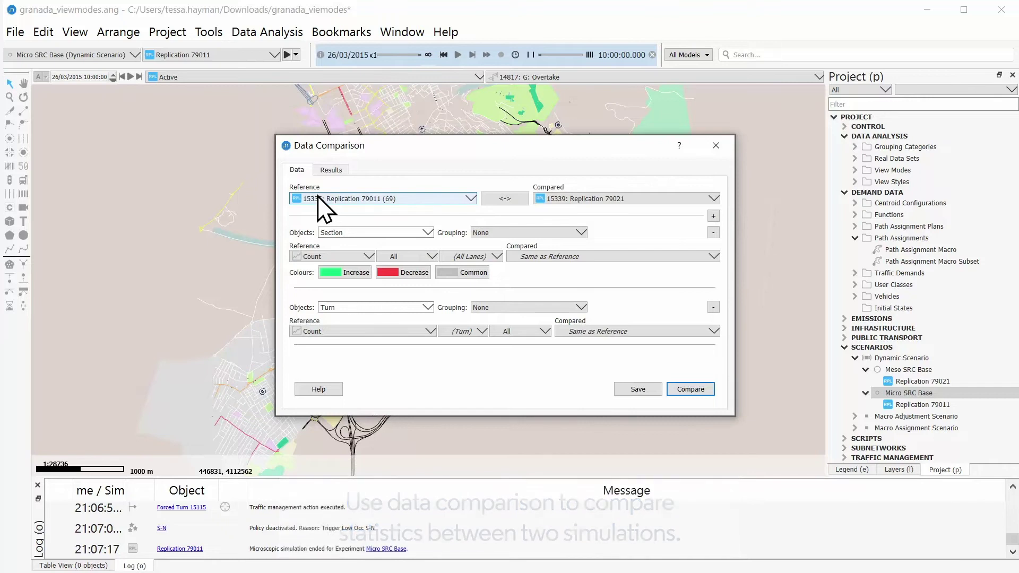
{"action": "left_click", "coordinate": [564, 201]}
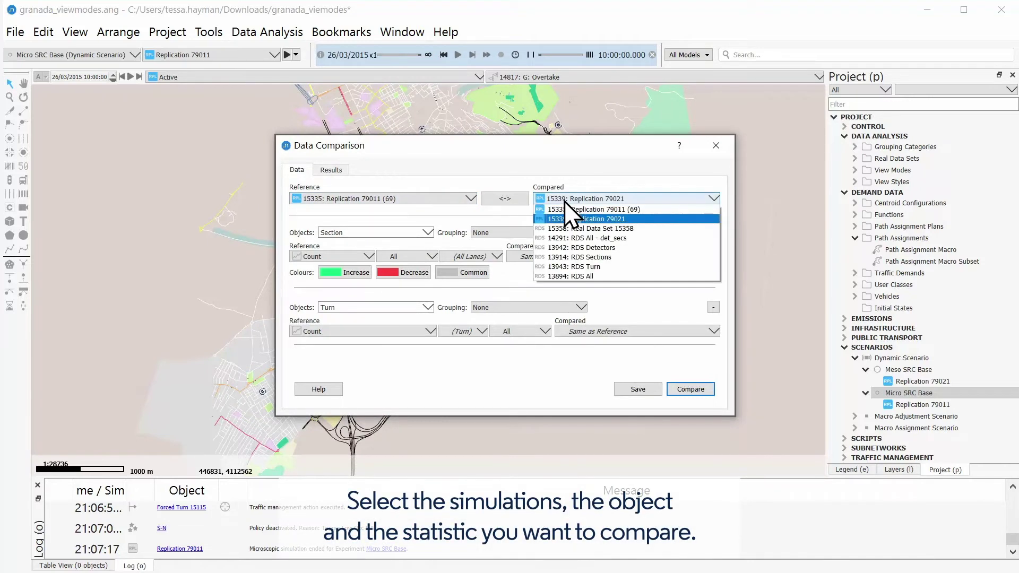
{"action": "left_click", "coordinate": [564, 202]}
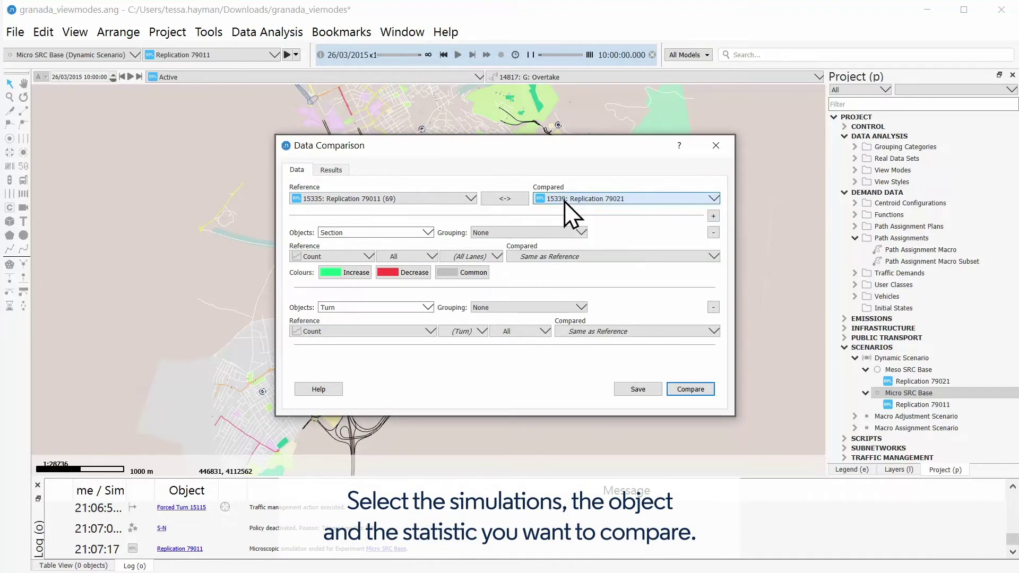
{"action": "left_click", "coordinate": [422, 199]}
{"action": "left_click", "coordinate": [422, 201]}
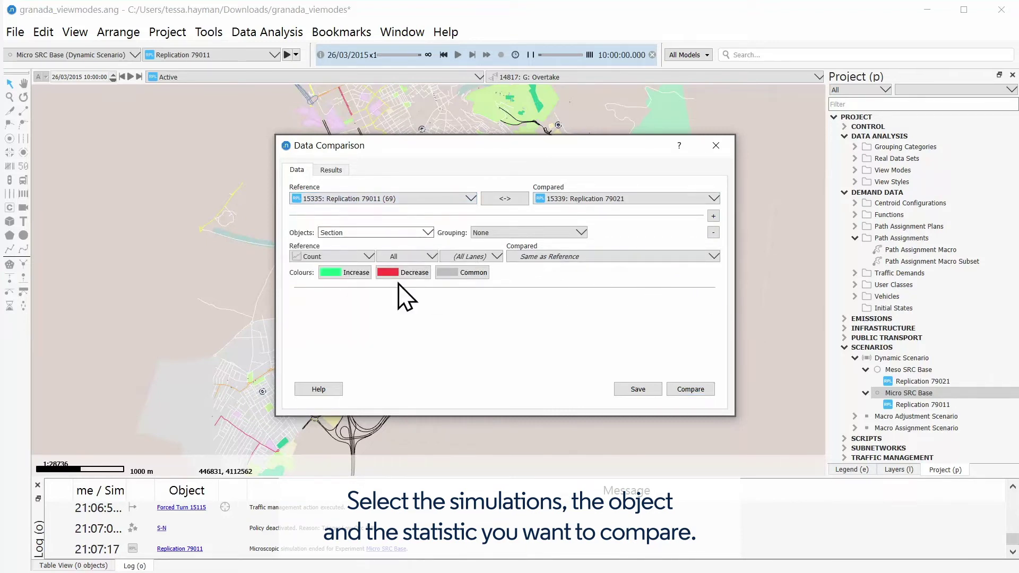
{"action": "left_click", "coordinate": [354, 256]}
{"action": "scroll", "coordinate": [354, 256], "scroll_direction": "down", "scroll_amount": 2}
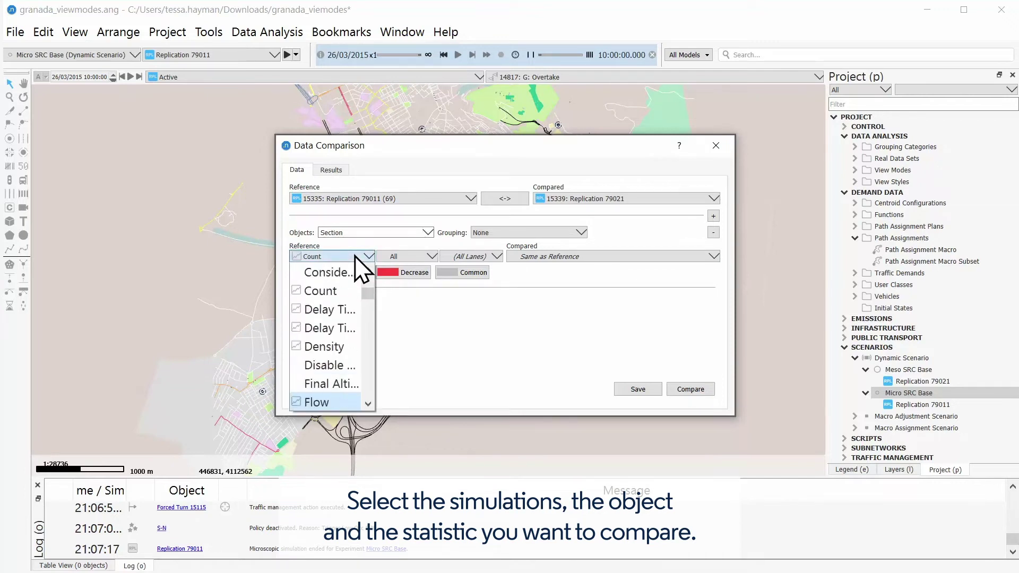
{"action": "left_click", "coordinate": [328, 403]}
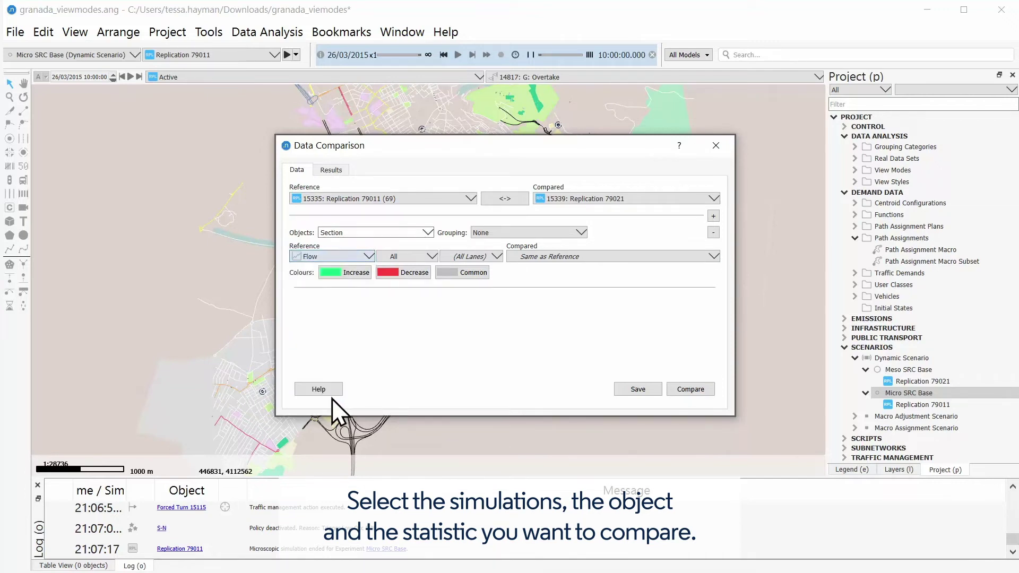
Run the comparison and review its results table and regression chart
{"action": "left_click", "coordinate": [691, 389]}
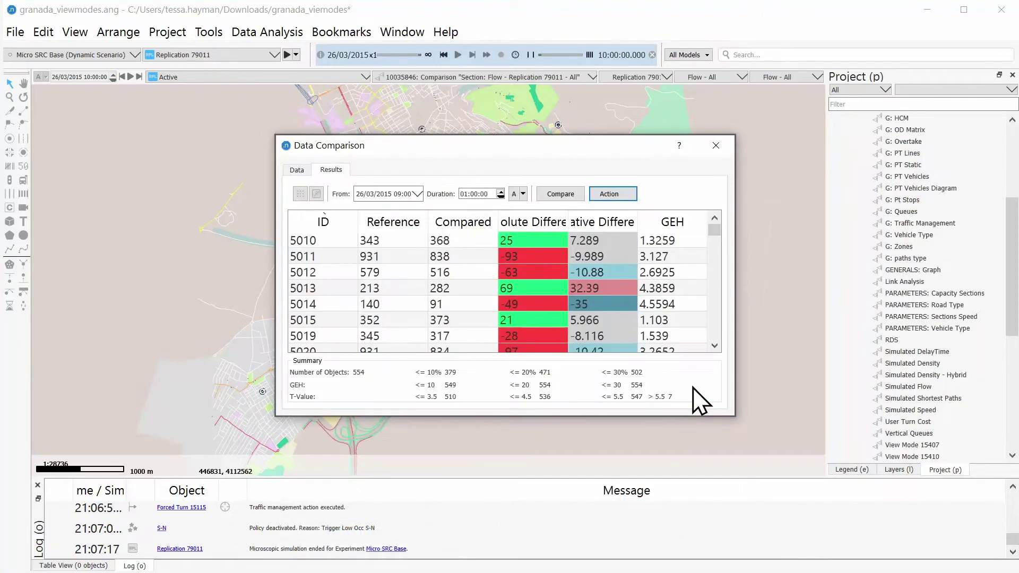
{"action": "left_click", "coordinate": [317, 195]}
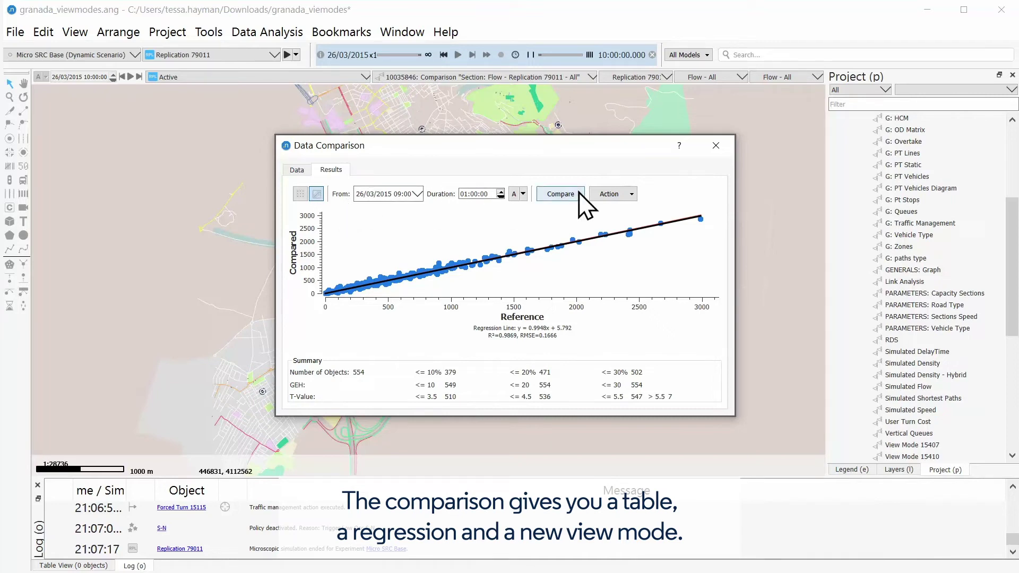
{"action": "left_click", "coordinate": [719, 146]}
Colour the map with the section flow comparison view mode and show its legend
{"action": "left_click", "coordinate": [505, 75]}
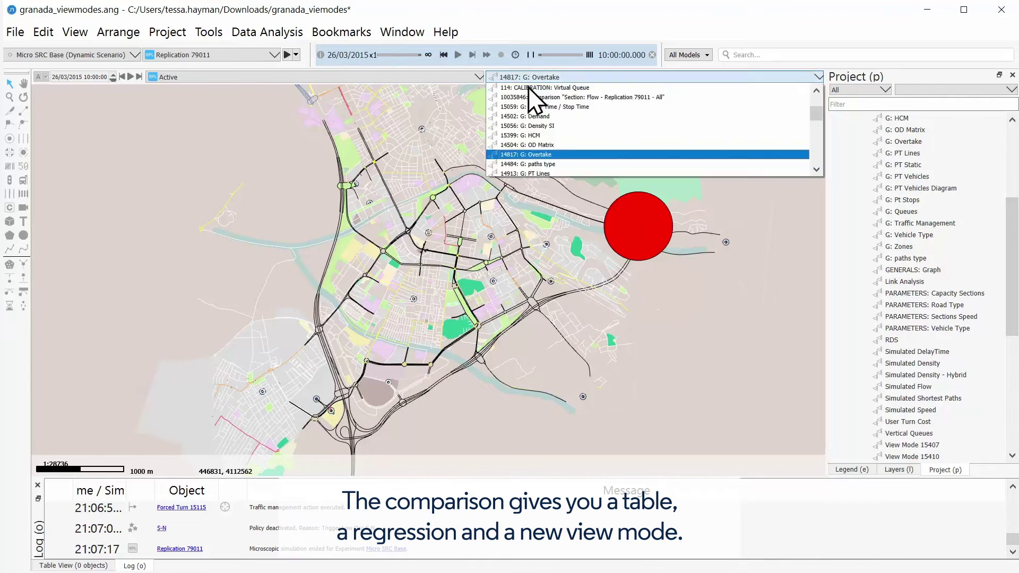
{"action": "left_click", "coordinate": [535, 97]}
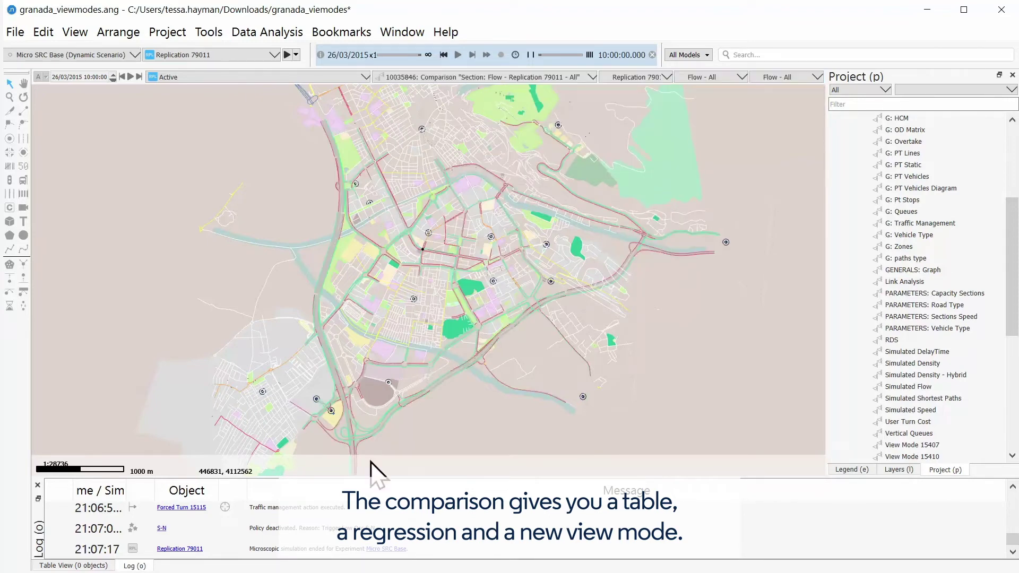
{"action": "left_click", "coordinate": [851, 469]}
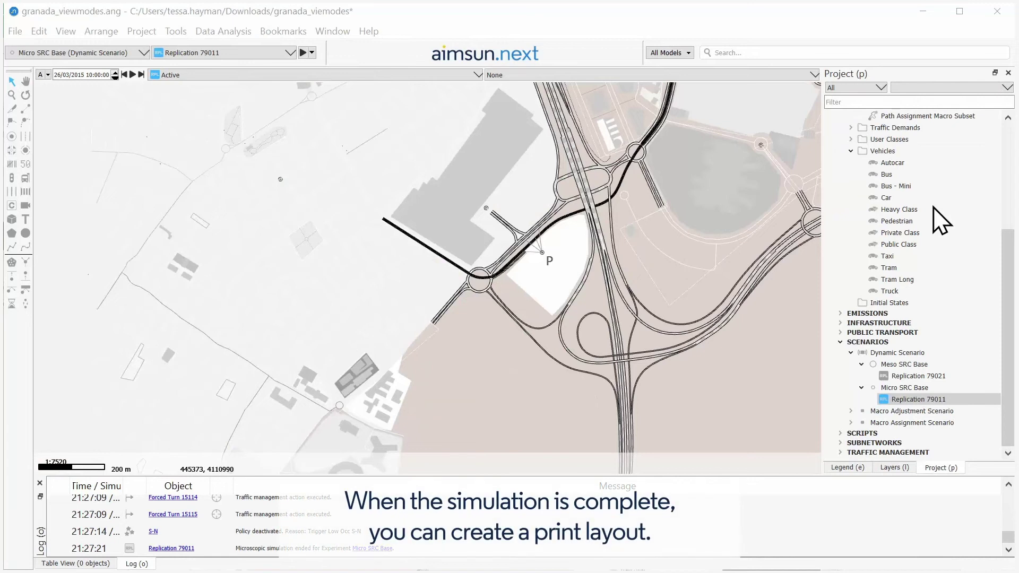
Create a new print layout in Print Layouts and open Print Layout 15409
{"action": "scroll", "coordinate": [937, 196], "scroll_direction": "up", "scroll_amount": 3}
{"action": "scroll", "coordinate": [937, 197], "scroll_direction": "up", "scroll_amount": 2}
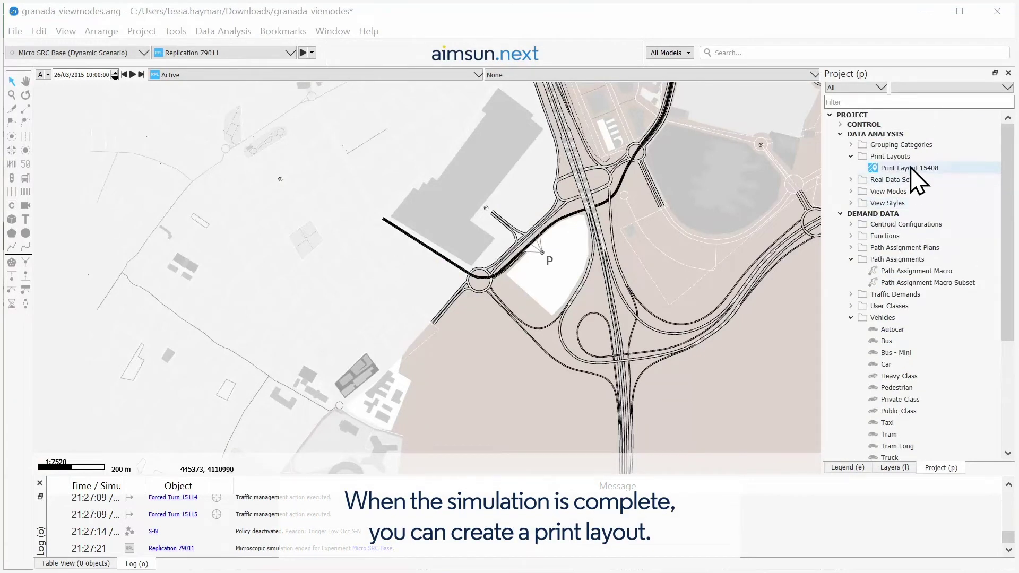
{"action": "left_click", "coordinate": [909, 158]}
{"action": "right_click", "coordinate": [910, 166]}
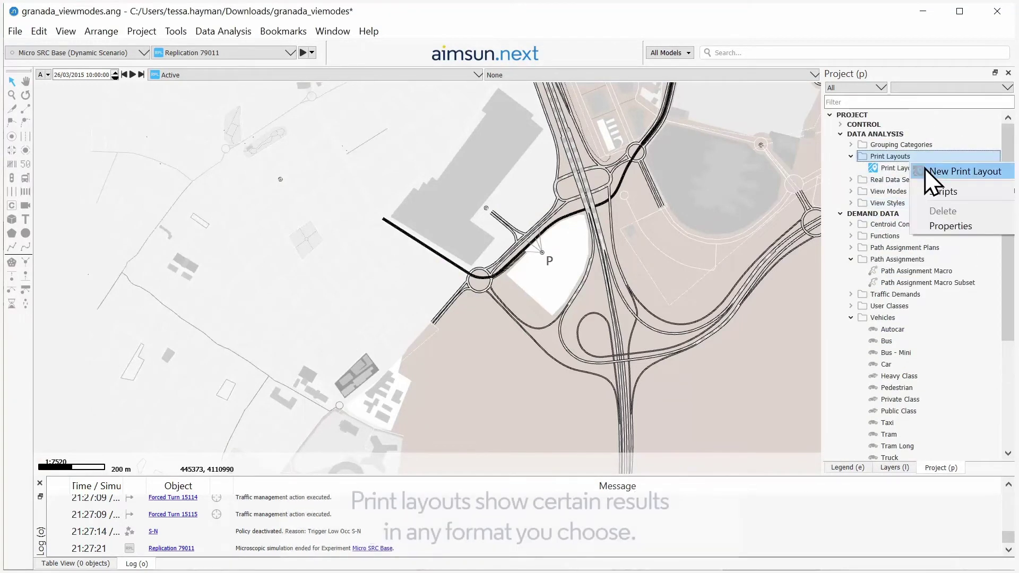
{"action": "left_click", "coordinate": [923, 171]}
{"action": "double_click", "coordinate": [915, 179]}
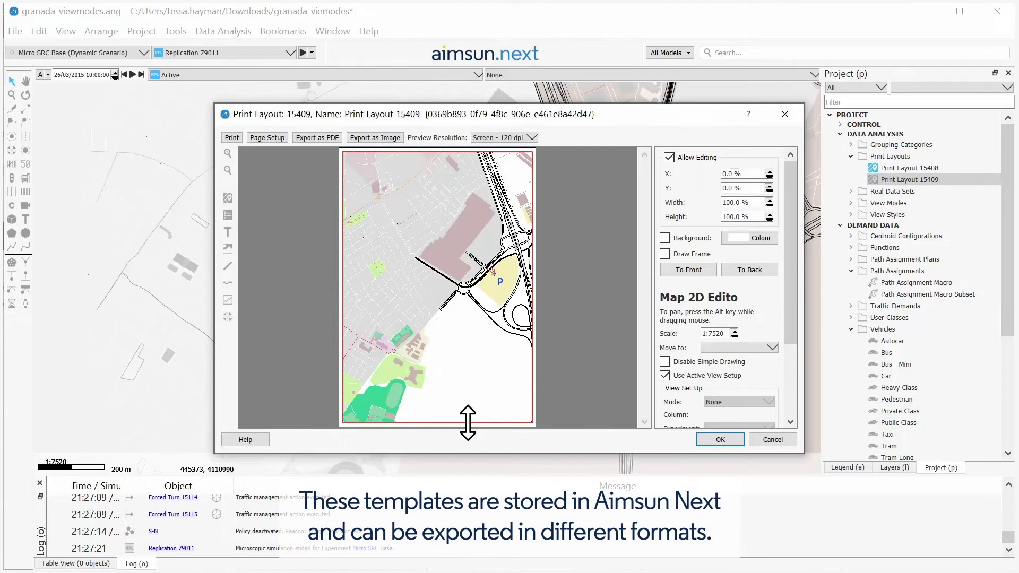
Shrink the map frame to the top half and place a scale bar below it
{"action": "left_click_drag", "start_coordinate": [467, 424], "coordinate": [439, 283]}
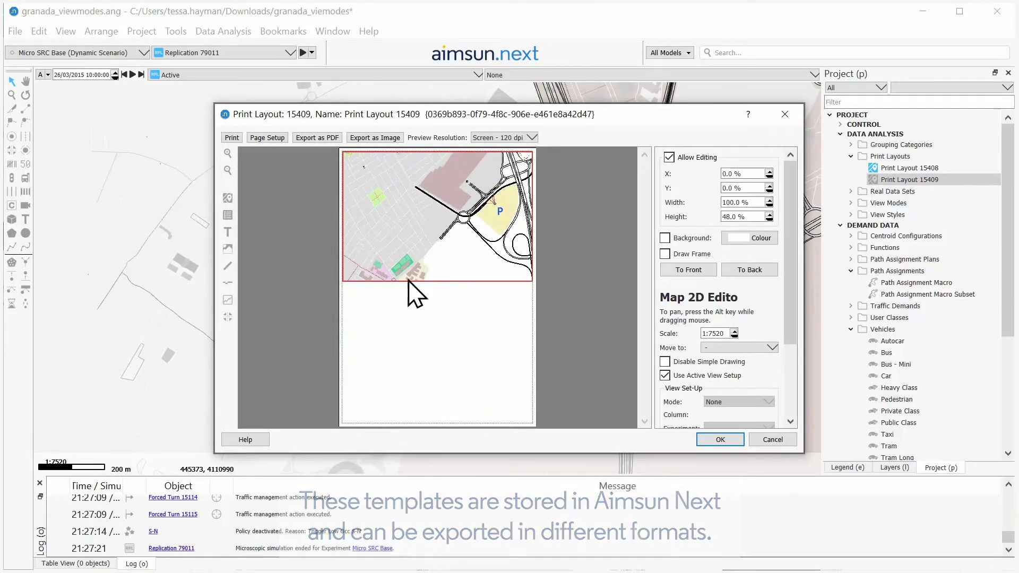
{"action": "left_click", "coordinate": [227, 283]}
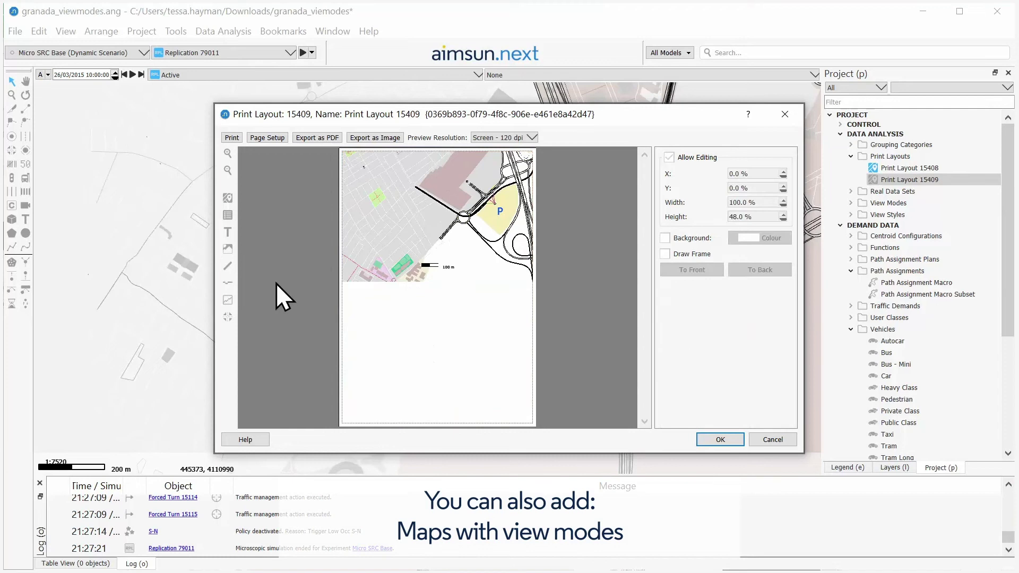
{"action": "left_click", "coordinate": [450, 271]}
{"action": "left_click_drag", "start_coordinate": [455, 267], "coordinate": [365, 289]}
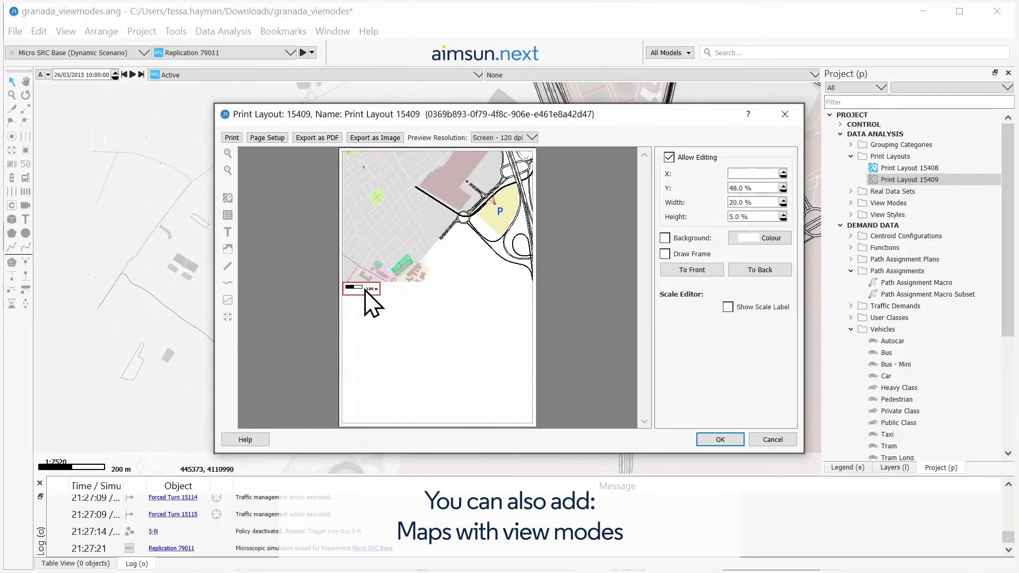
Add an 'AM weekday' text box and move it to the page's right side
{"action": "left_click", "coordinate": [229, 232]}
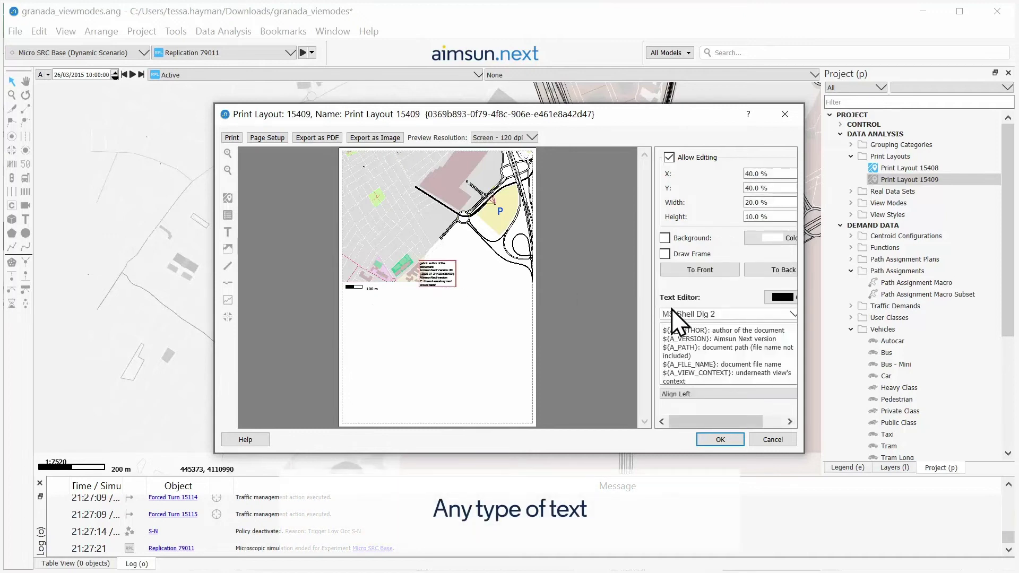
{"action": "key", "text": "ctrl+a"}
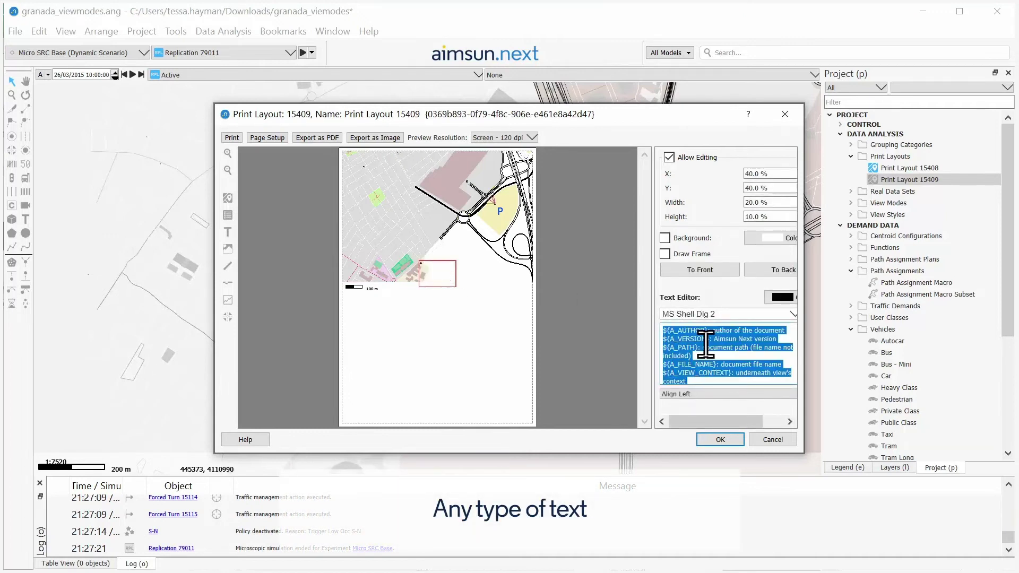
{"action": "type", "text": "AM weekday"}
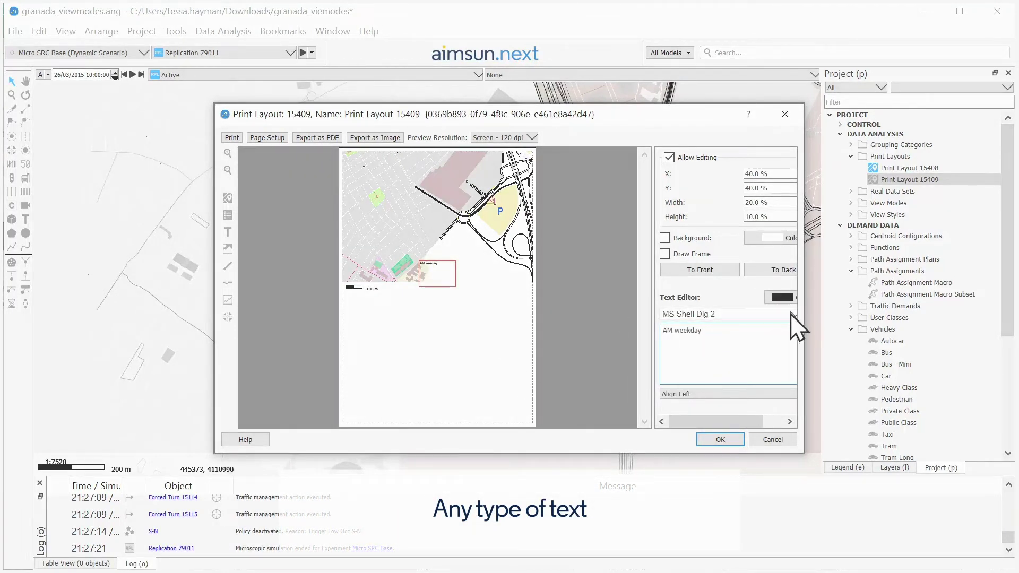
{"action": "left_click", "coordinate": [786, 314]}
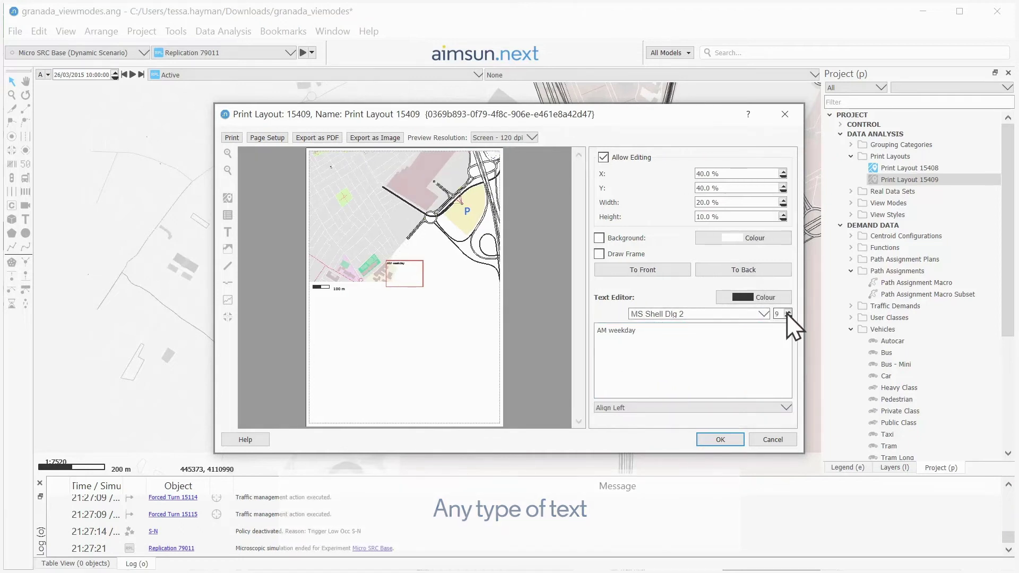
{"action": "left_click", "coordinate": [423, 295]}
{"action": "left_click_drag", "start_coordinate": [415, 285], "coordinate": [489, 301]}
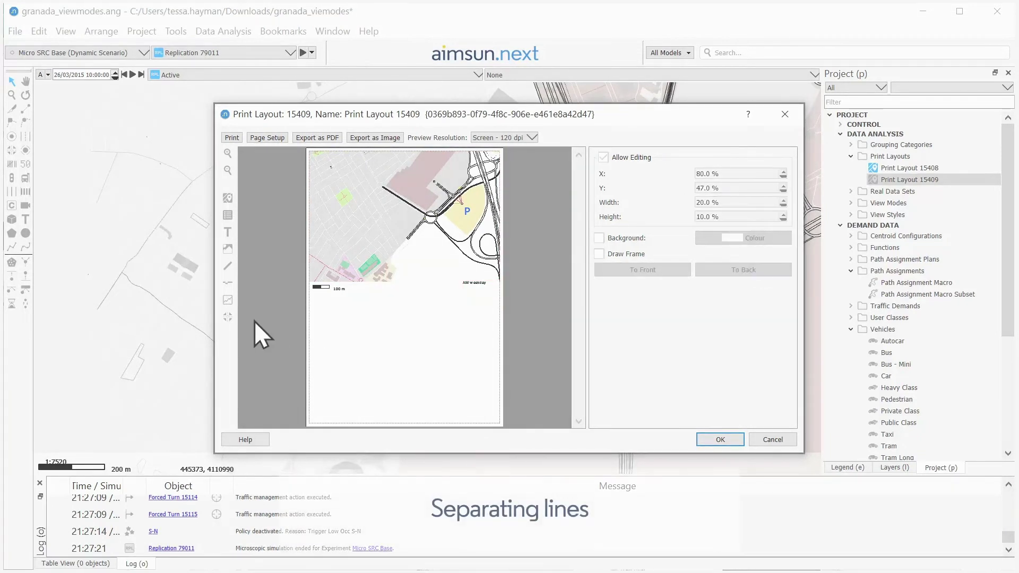
Add a chart box stretched over the lower area of the page
{"action": "left_click", "coordinate": [229, 300]}
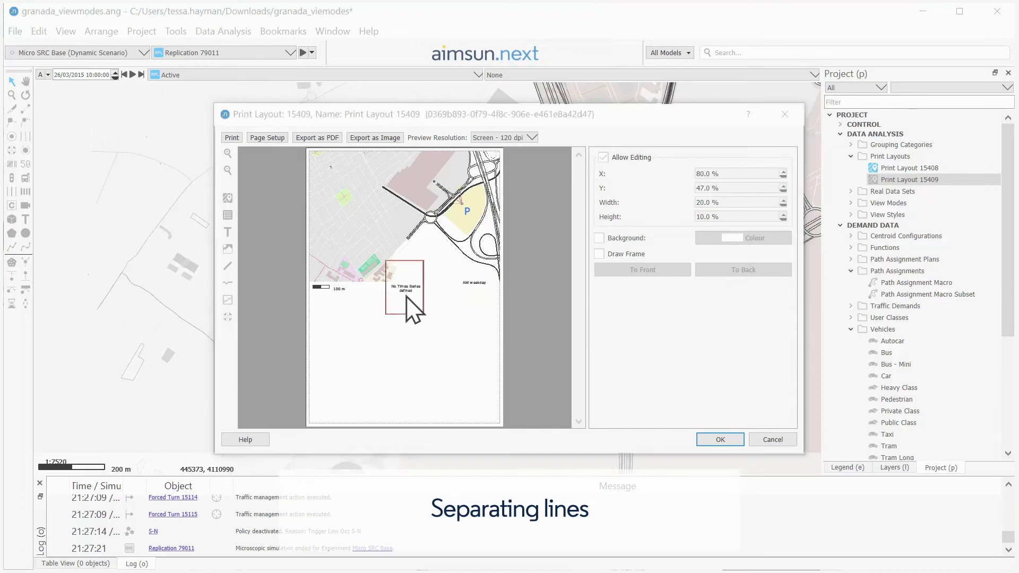
{"action": "left_click_drag", "start_coordinate": [459, 240], "coordinate": [463, 161]}
{"action": "left_click", "coordinate": [328, 337]}
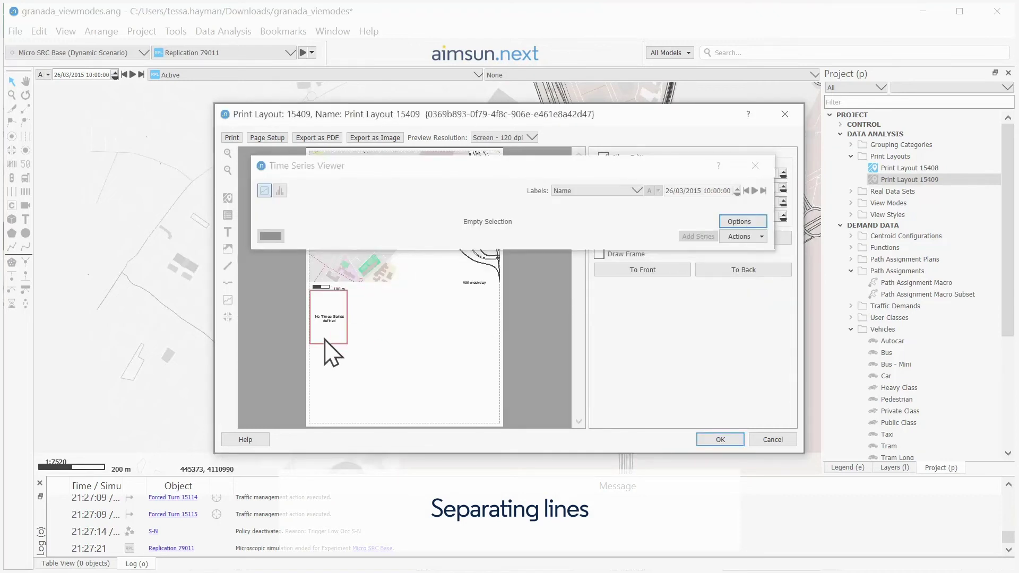
{"action": "left_click_drag", "start_coordinate": [348, 345], "coordinate": [501, 427]}
{"action": "left_click_drag", "start_coordinate": [406, 114], "coordinate": [767, 104]}
Add count series for two road sections to the chart, rescale it, and close the viewer
{"action": "left_click", "coordinate": [463, 286]}
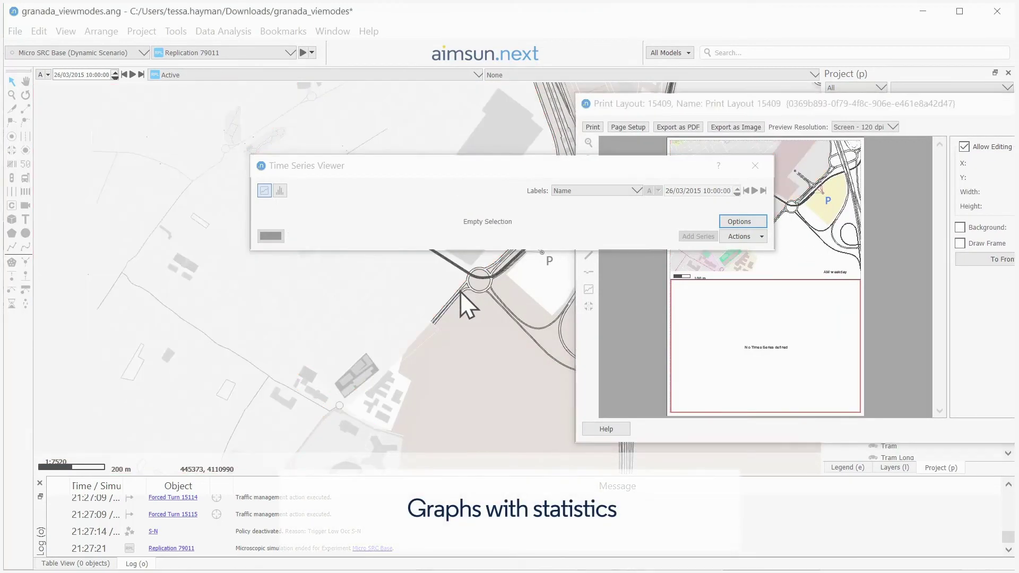
{"action": "left_click", "coordinate": [489, 269], "text": "ctrl"}
{"action": "left_click", "coordinate": [693, 236]}
{"action": "left_click", "coordinate": [750, 237]}
{"action": "left_click", "coordinate": [758, 287]}
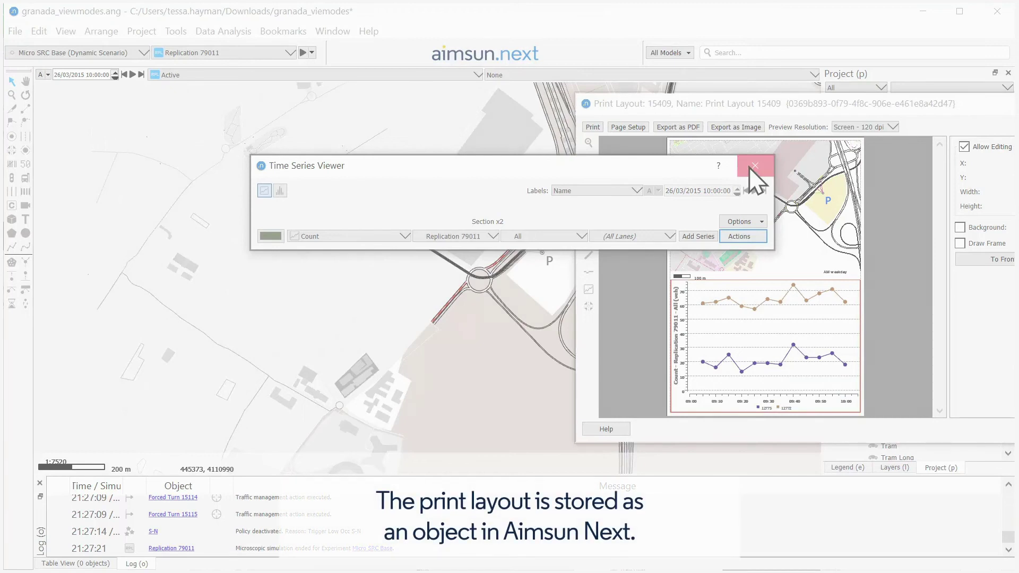
{"action": "left_click", "coordinate": [754, 166]}
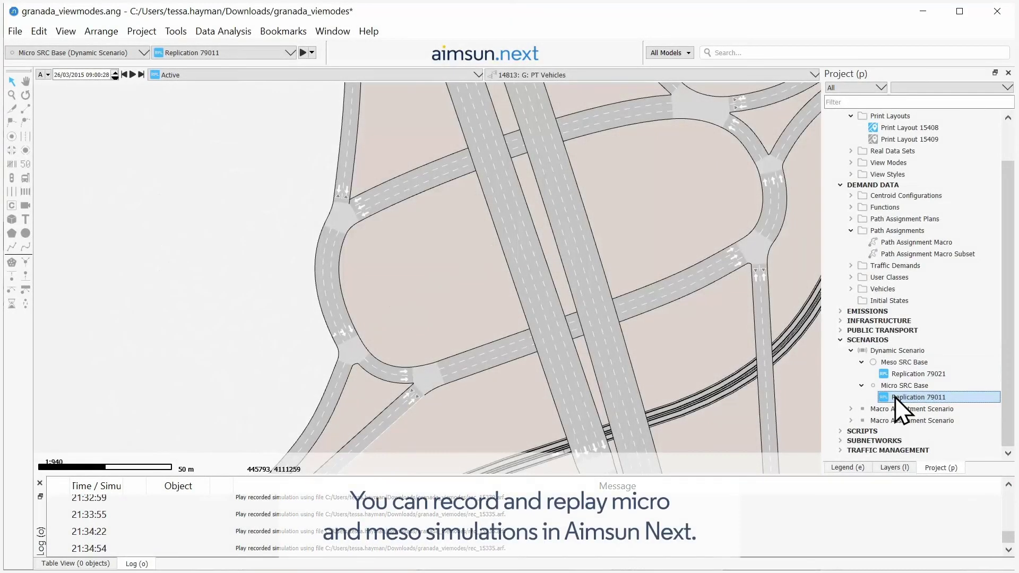
Enable recording in Replication 79011's properties and start Play Recorded Simulation
{"action": "right_click", "coordinate": [895, 398]}
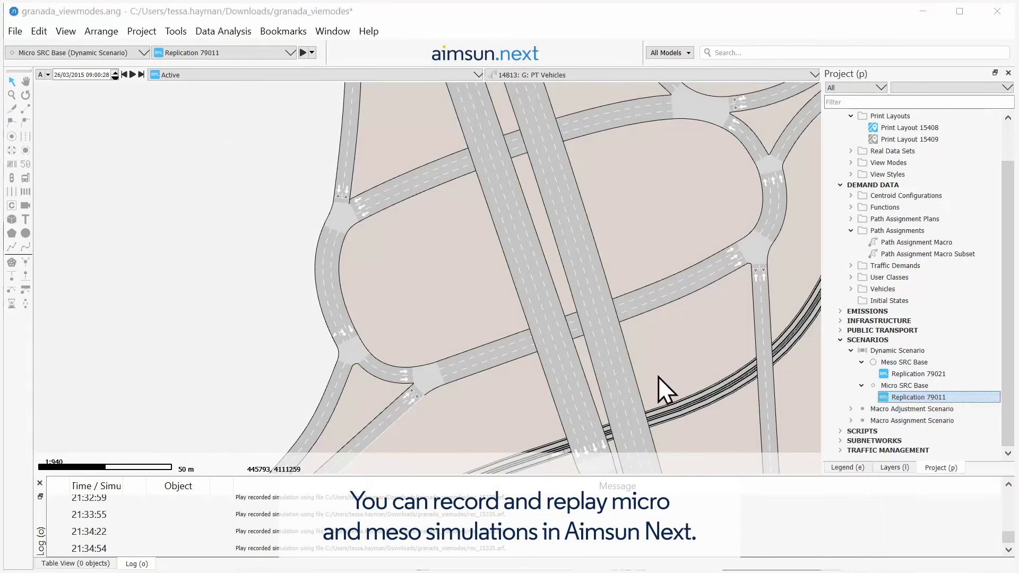
{"action": "left_click", "coordinate": [371, 94]}
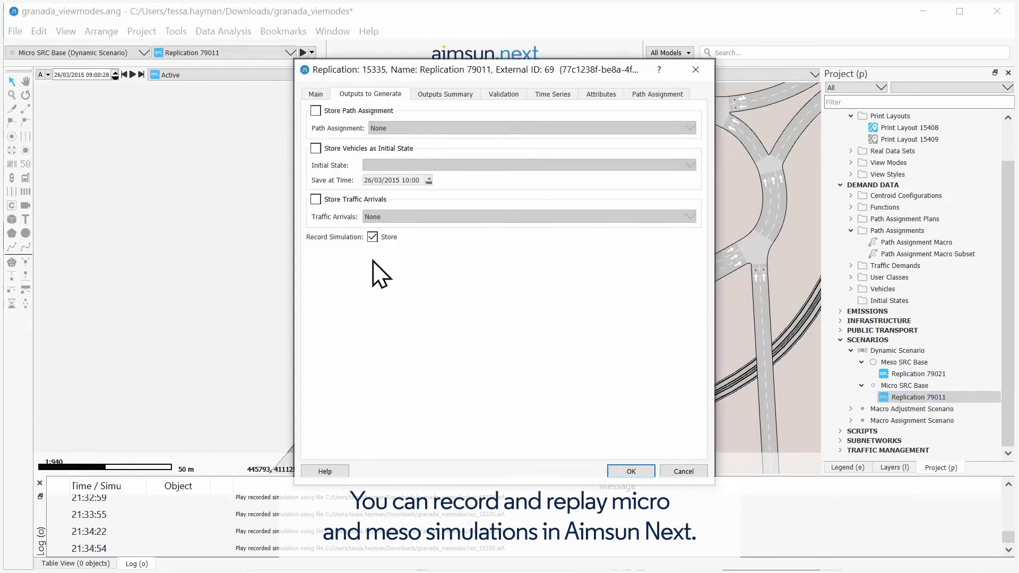
{"action": "left_click", "coordinate": [630, 471]}
{"action": "right_click", "coordinate": [905, 401]}
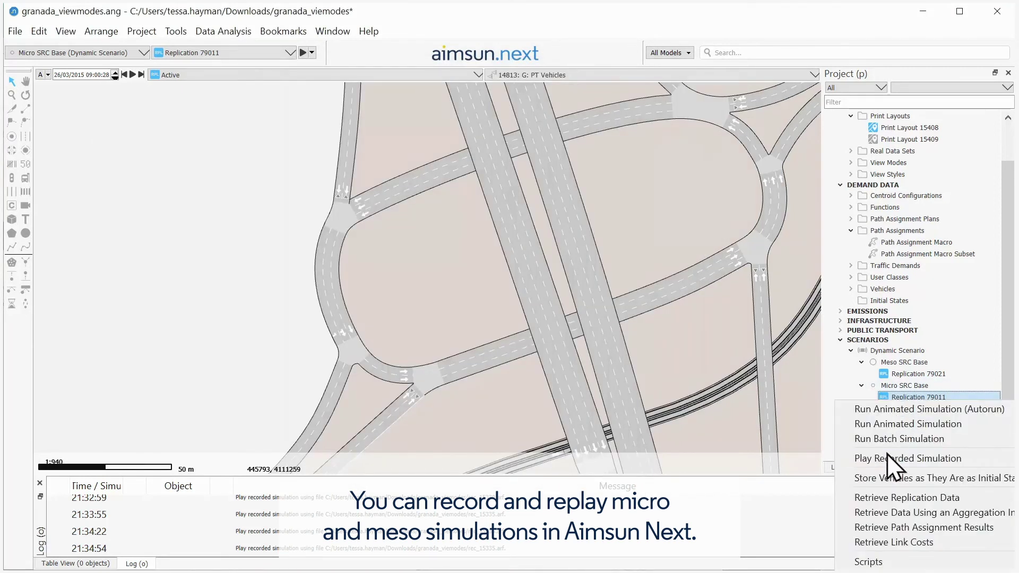
{"action": "left_click", "coordinate": [888, 459]}
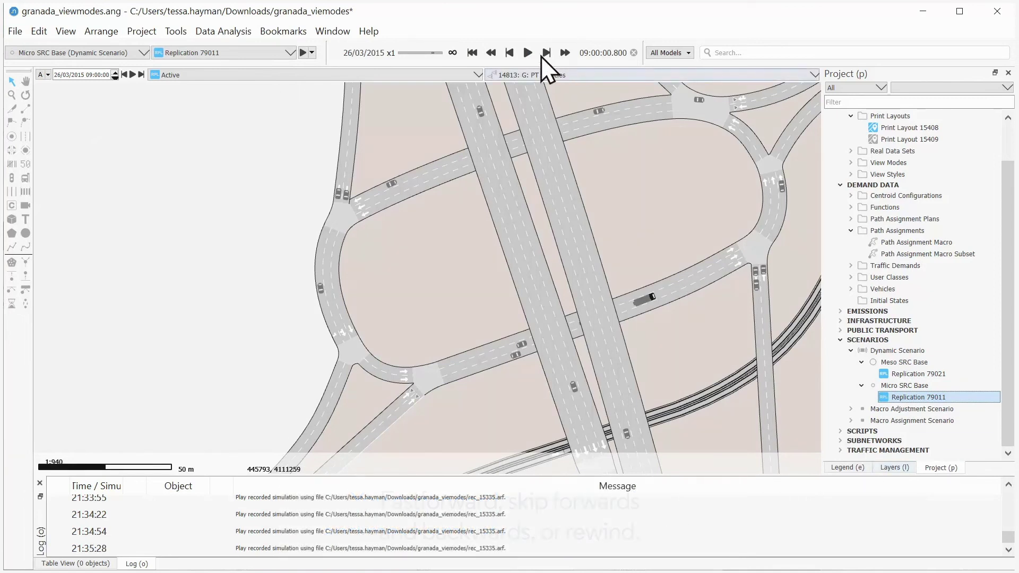
Play, rewind, skip forward about two minutes, lower playback speed, and pause the replay
{"action": "left_click", "coordinate": [528, 53]}
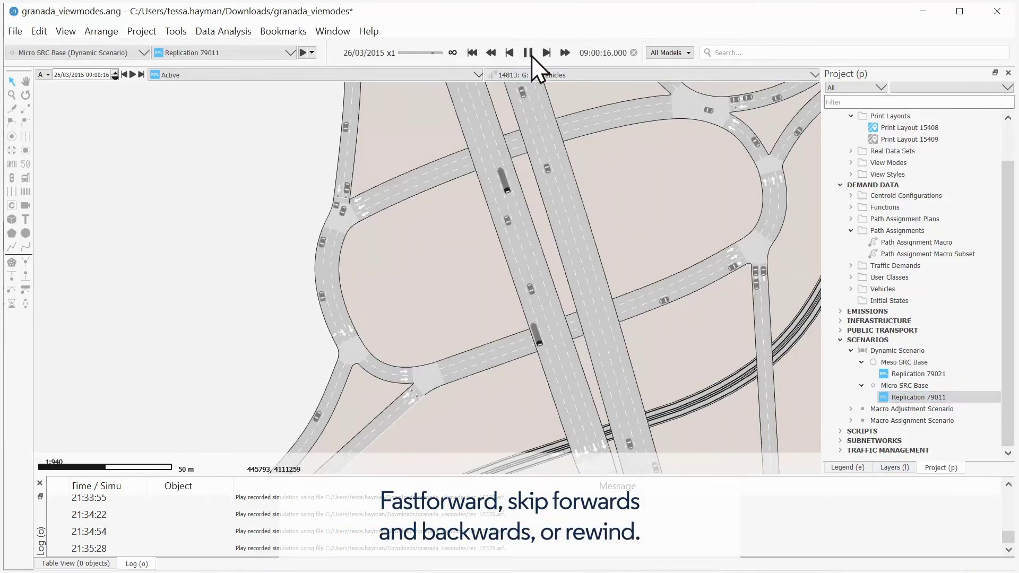
{"action": "left_click", "coordinate": [487, 55]}
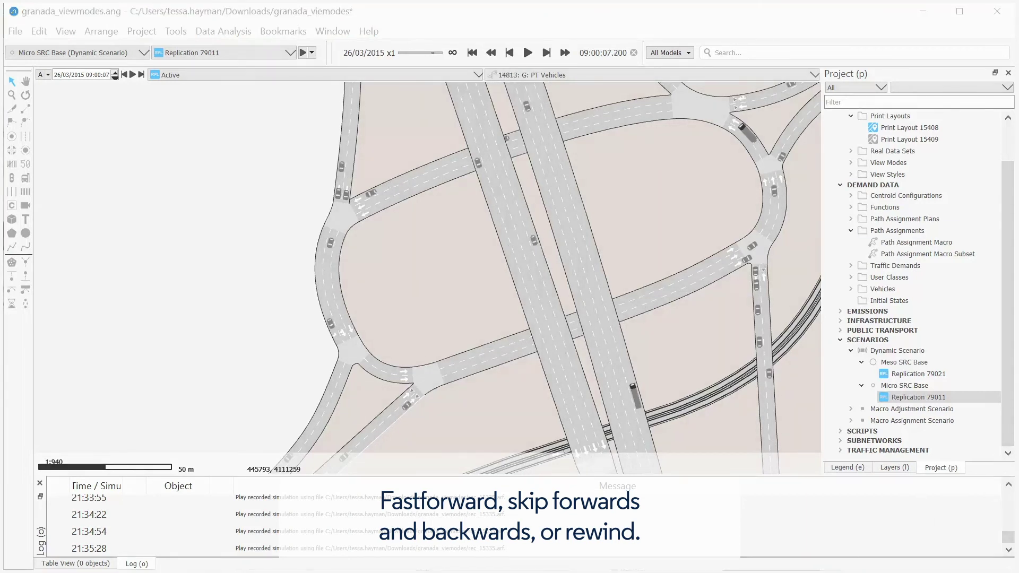
{"action": "left_click", "coordinate": [528, 55]}
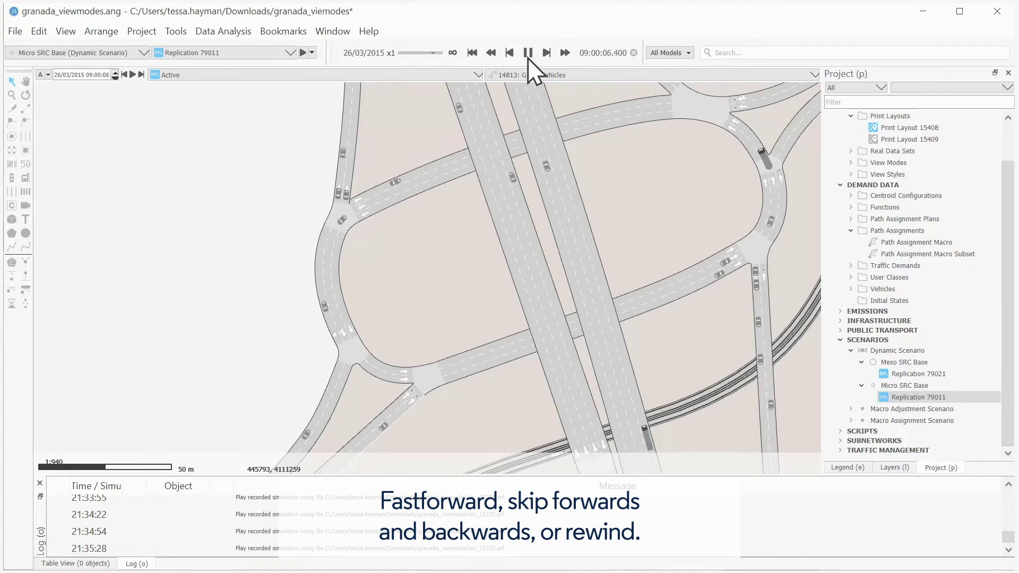
{"action": "left_click", "coordinate": [564, 52]}
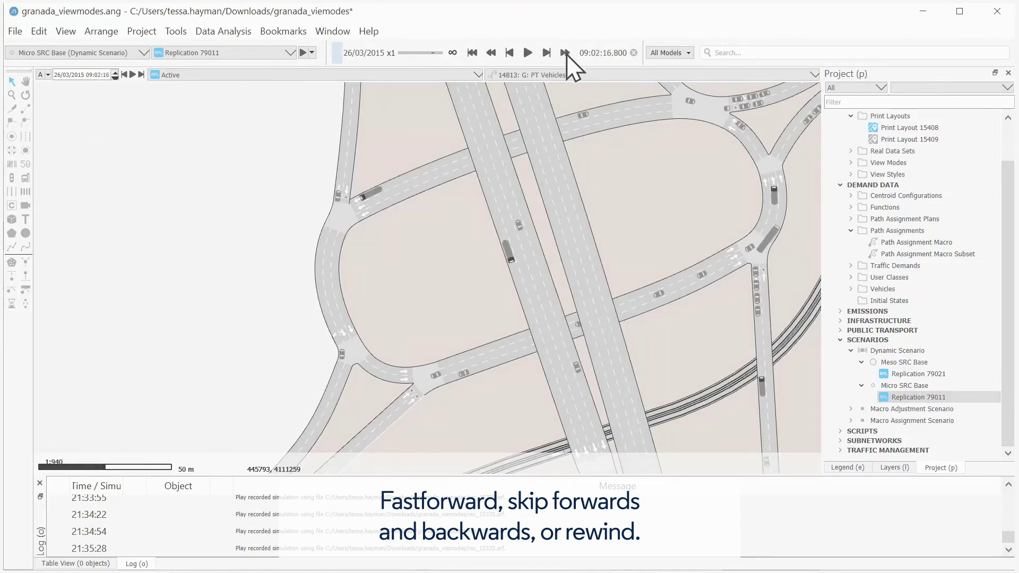
{"action": "left_click", "coordinate": [527, 55]}
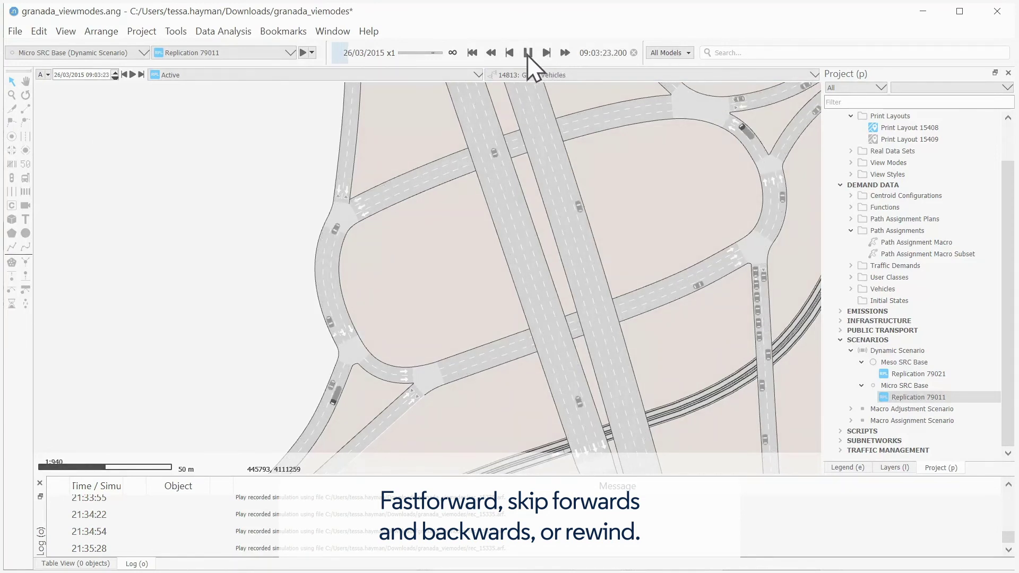
{"action": "left_click_drag", "start_coordinate": [440, 53], "coordinate": [417, 53]}
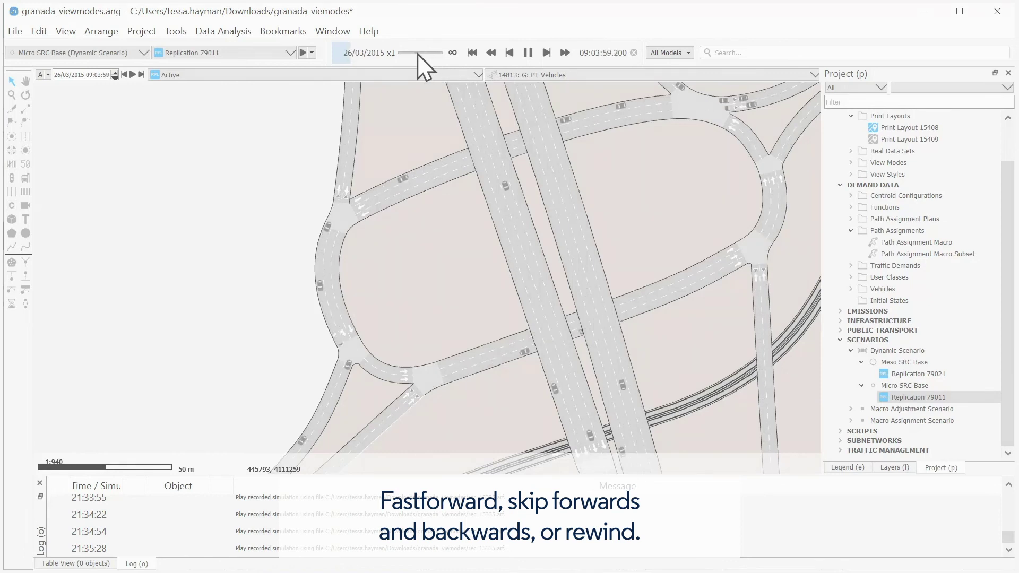
{"action": "left_click", "coordinate": [529, 54]}
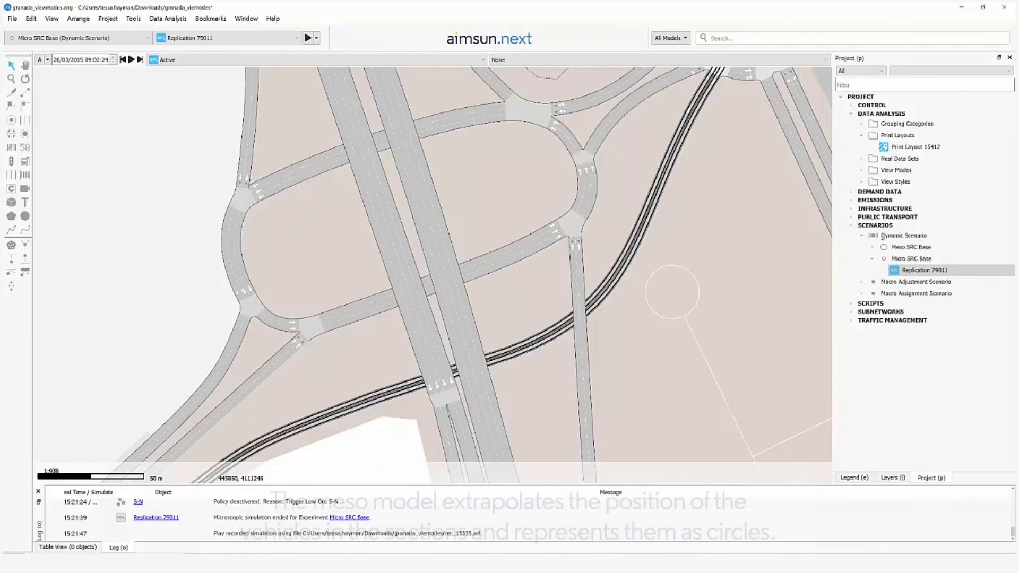
Expand Meso SRC Base and play the recorded meso simulation of Replication 79021
{"action": "left_click", "coordinate": [872, 246]}
{"action": "left_click", "coordinate": [924, 258]}
{"action": "right_click", "coordinate": [896, 258]}
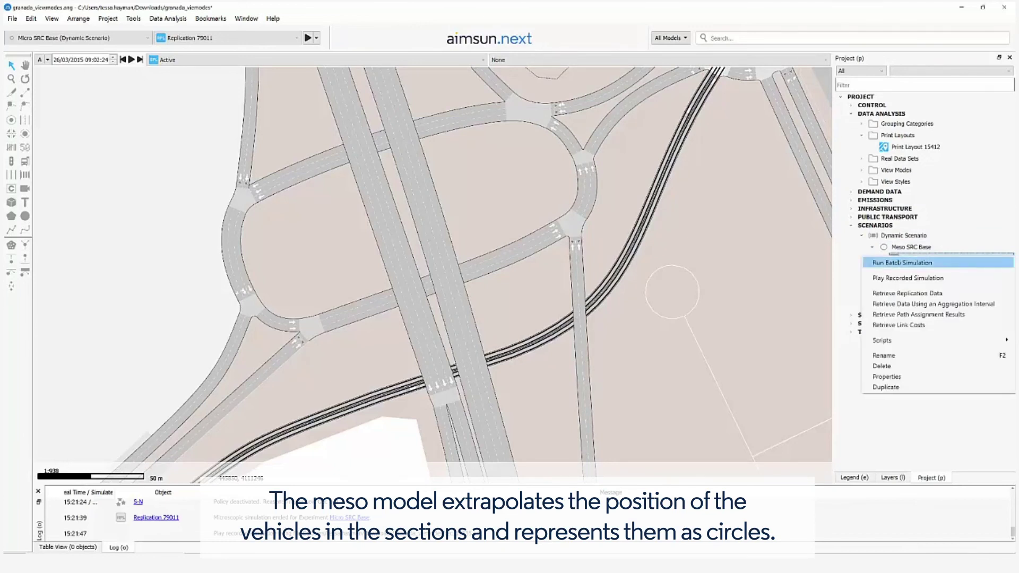
{"action": "left_click", "coordinate": [907, 278]}
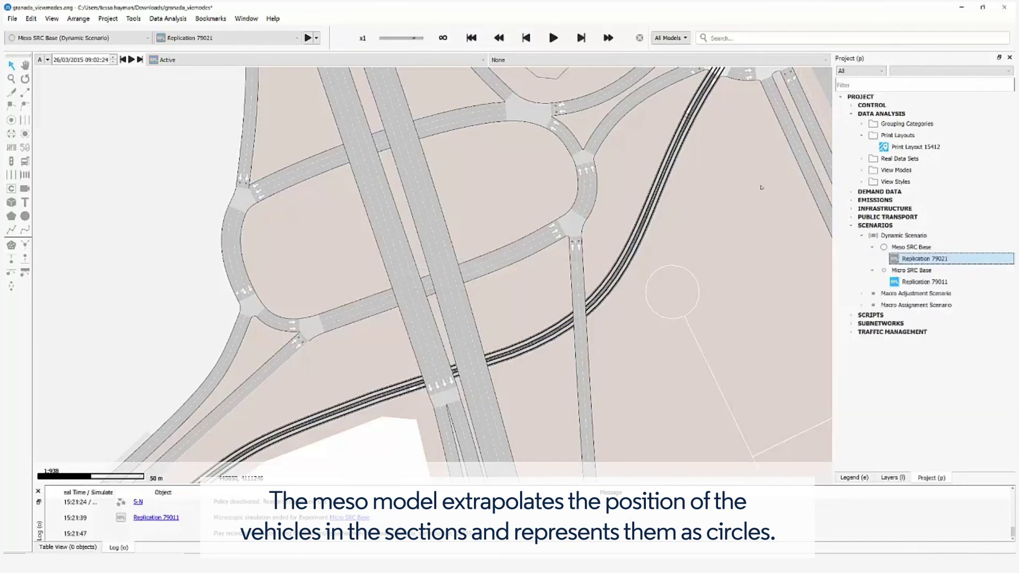
{"action": "left_click", "coordinate": [537, 41]}
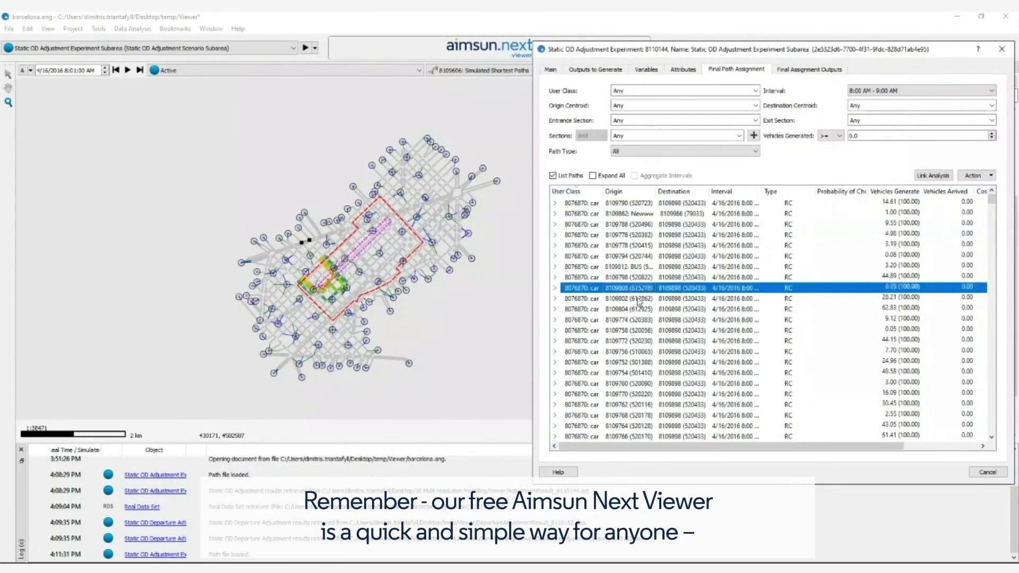
Run Link Analysis on the path from origin 8109758, zoom the map, and view validation results
{"action": "left_click", "coordinate": [642, 330]}
{"action": "left_click_drag", "start_coordinate": [749, 53], "coordinate": [586, 53]}
{"action": "left_click", "coordinate": [769, 175]}
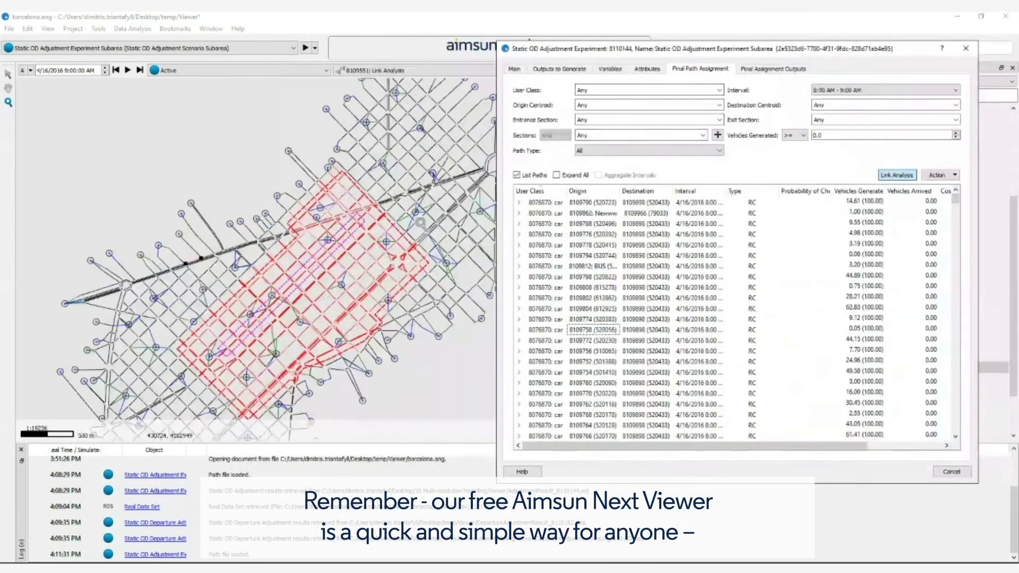
{"action": "scroll", "coordinate": [421, 223], "scroll_direction": "up", "scroll_amount": 8}
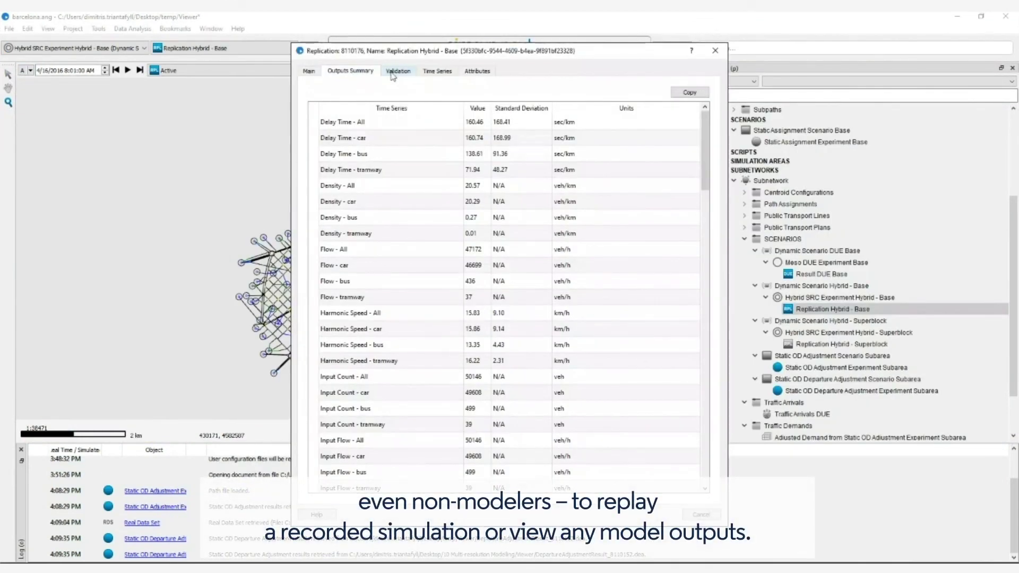
{"action": "left_click", "coordinate": [398, 72]}
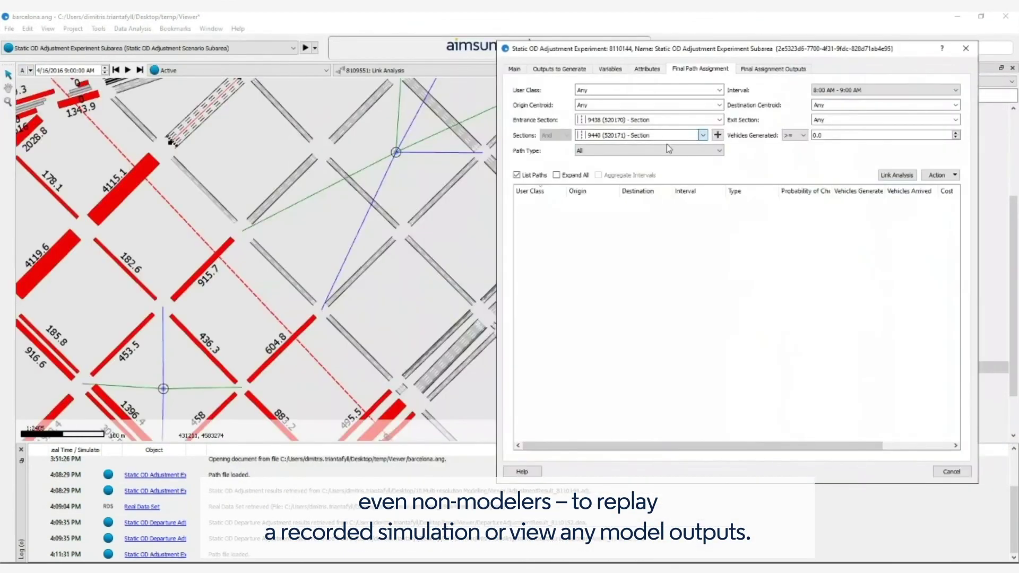